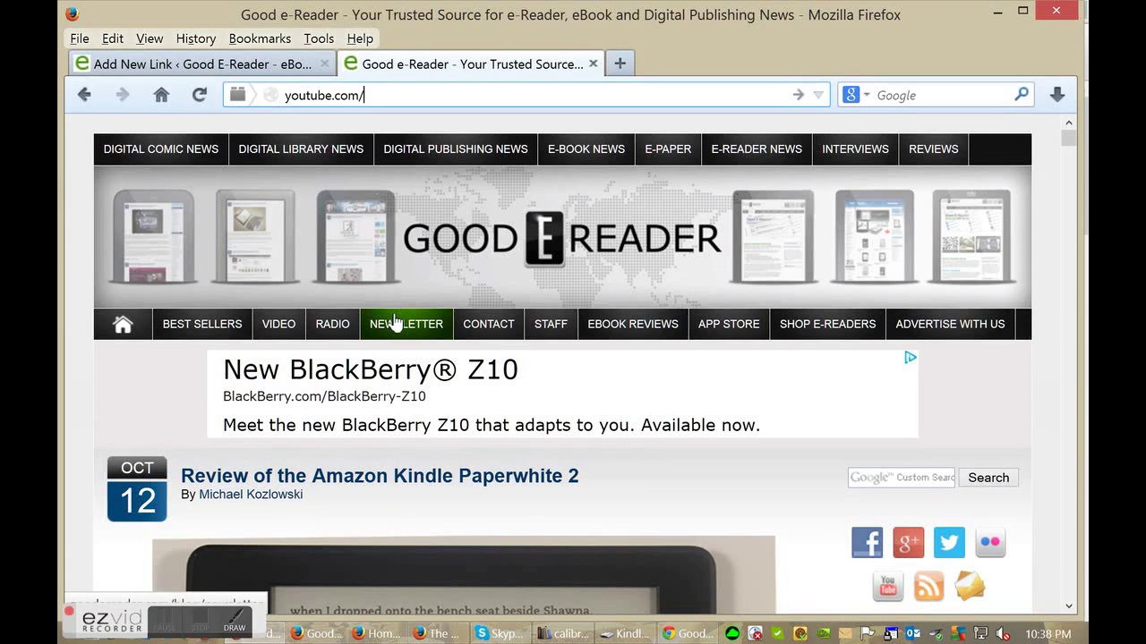
- Read down the Kindle Paperwhite 2 review, then bring the Kindle (I:) drive window forward
scroll(762, 440, "down", 4)
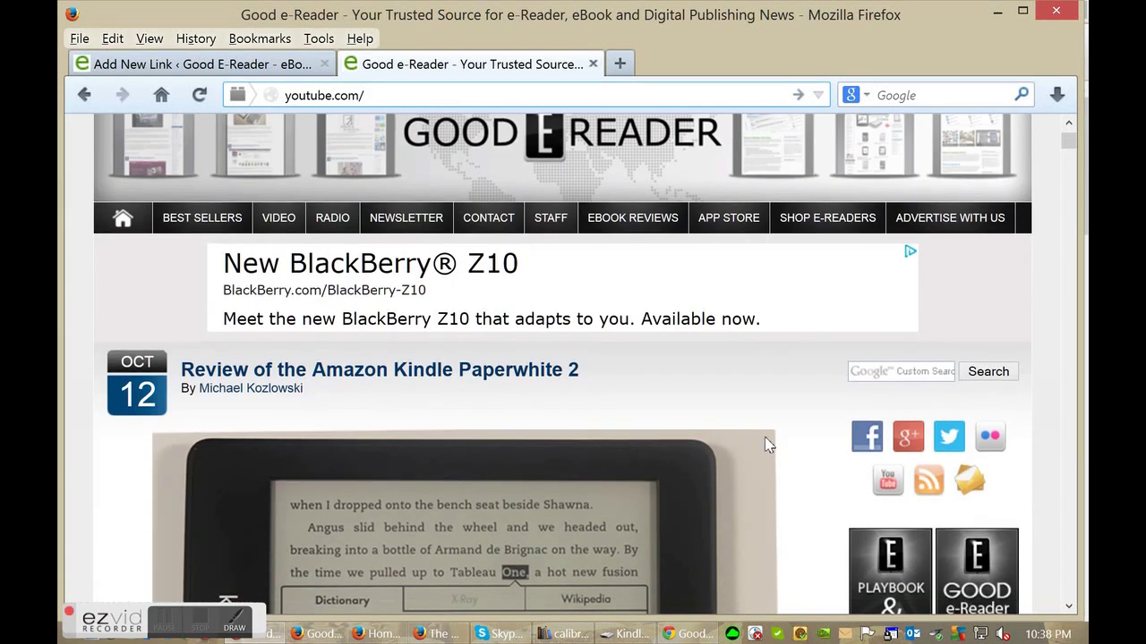
scroll(765, 444, "up", 2)
scroll(283, 274, "down", 2)
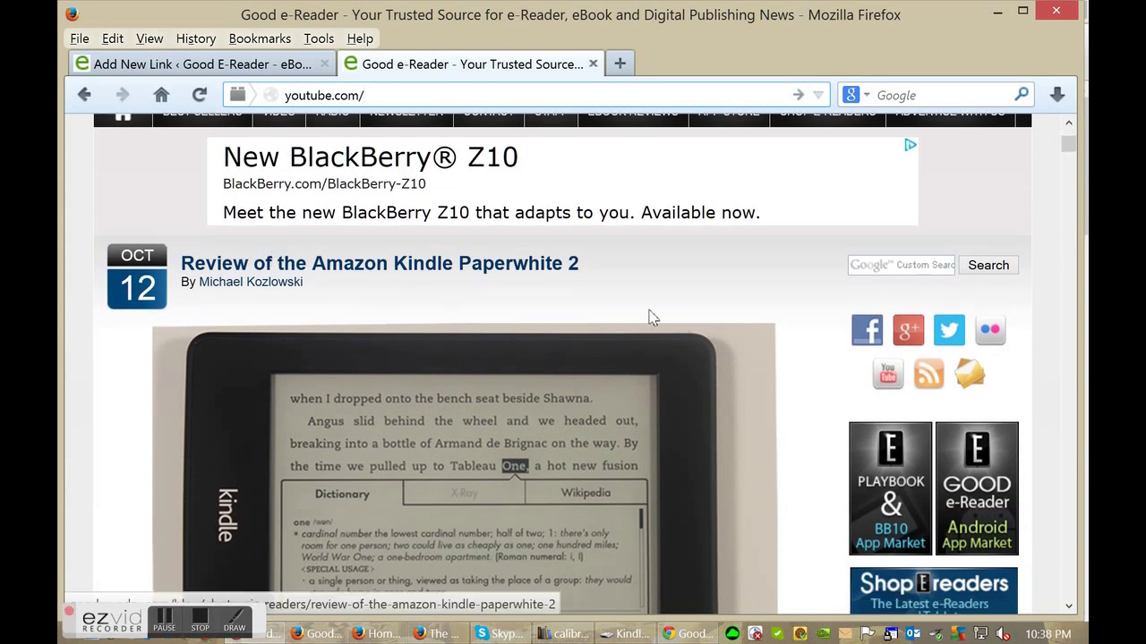
scroll(750, 387, "down", 2)
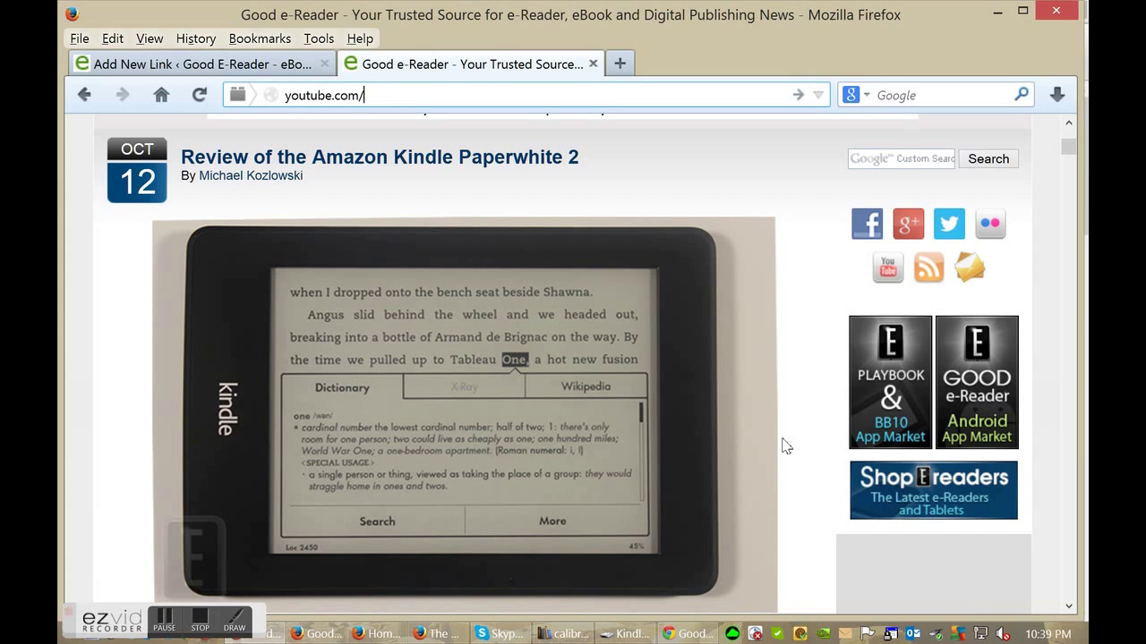
left_click(627, 634)
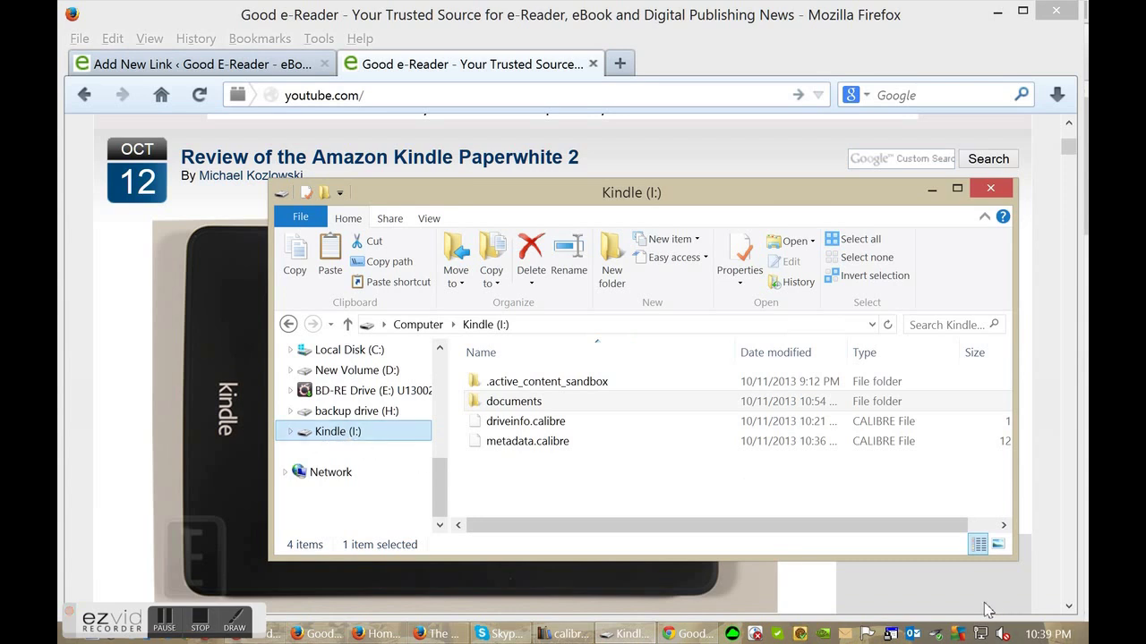
- Check the Kindle (I:) top-level contents and the Dropbox file list, then switch to calibre's empty library
left_click(363, 433)
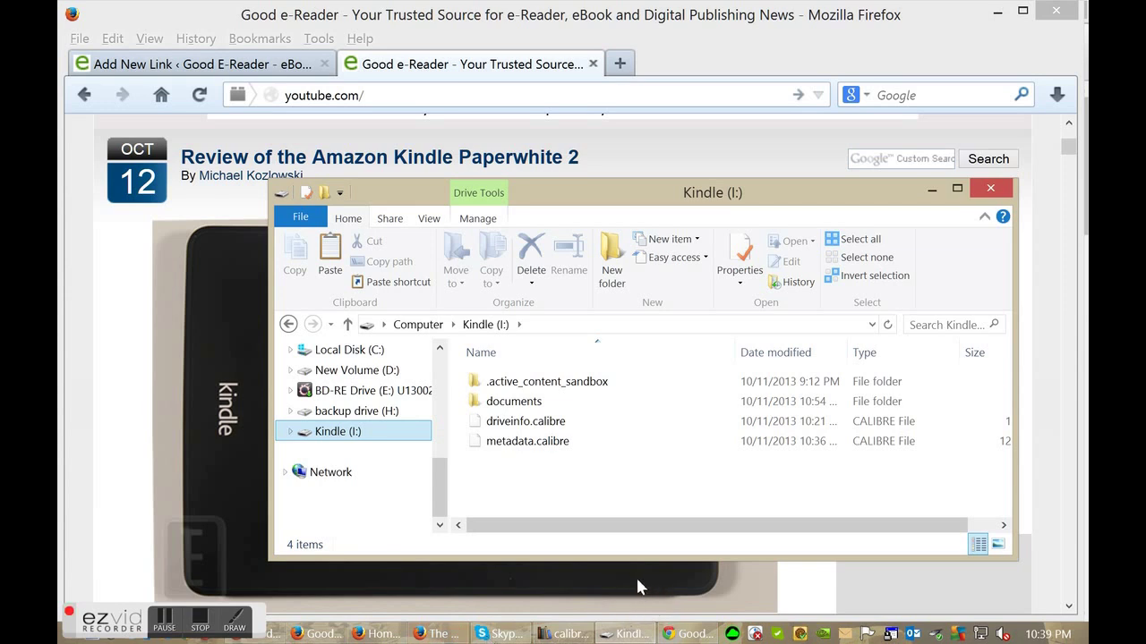
left_click(386, 637)
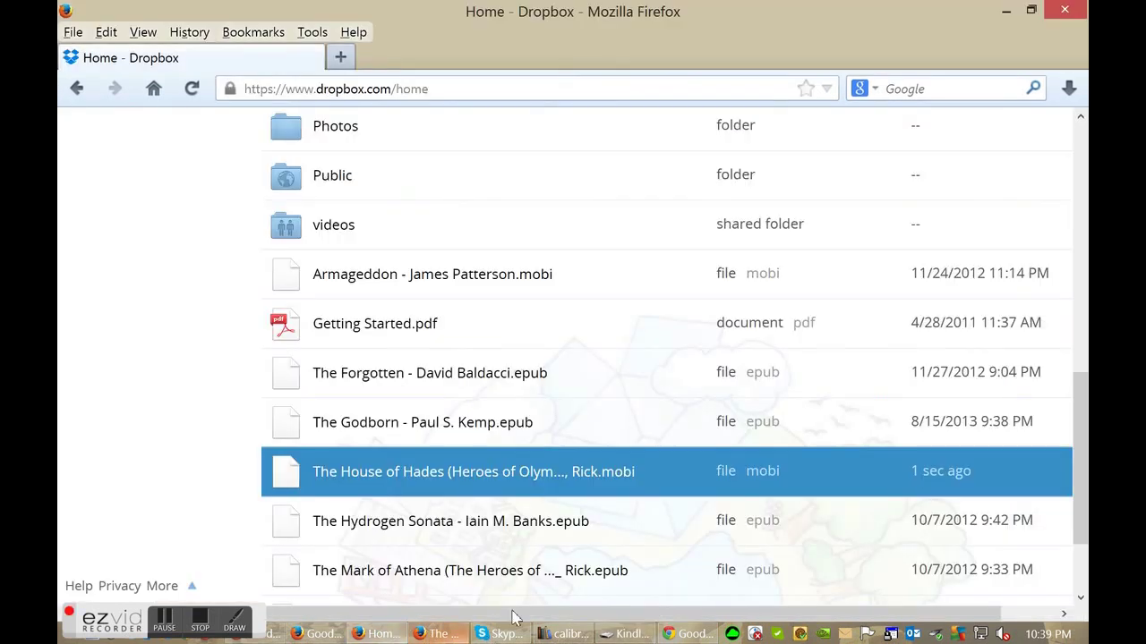
scroll(564, 555, "up", 5)
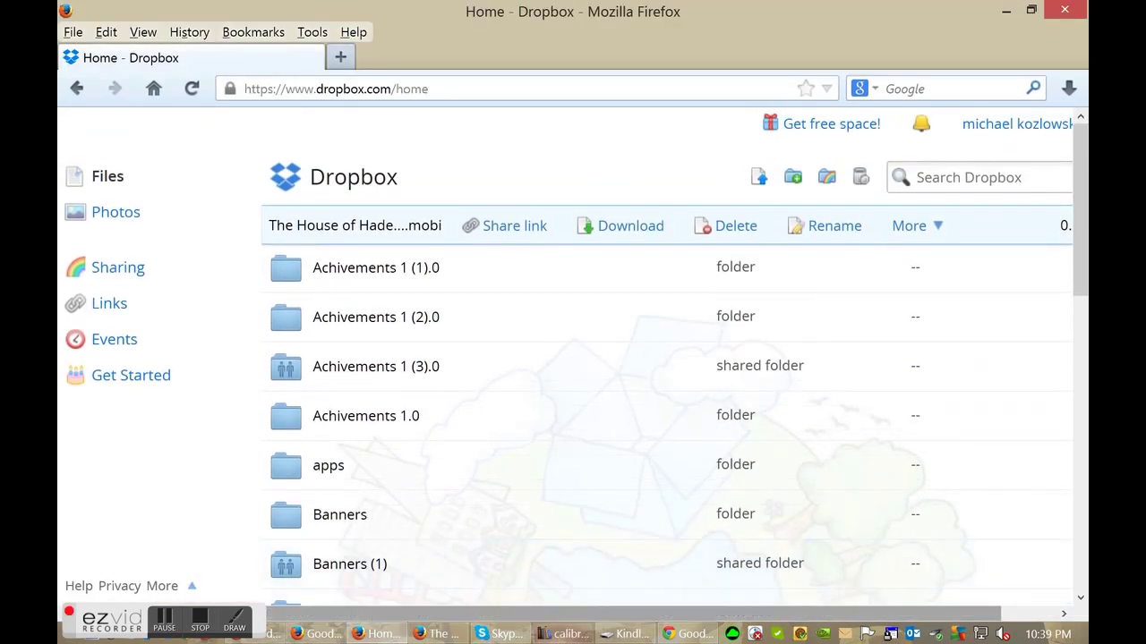
left_click(566, 634)
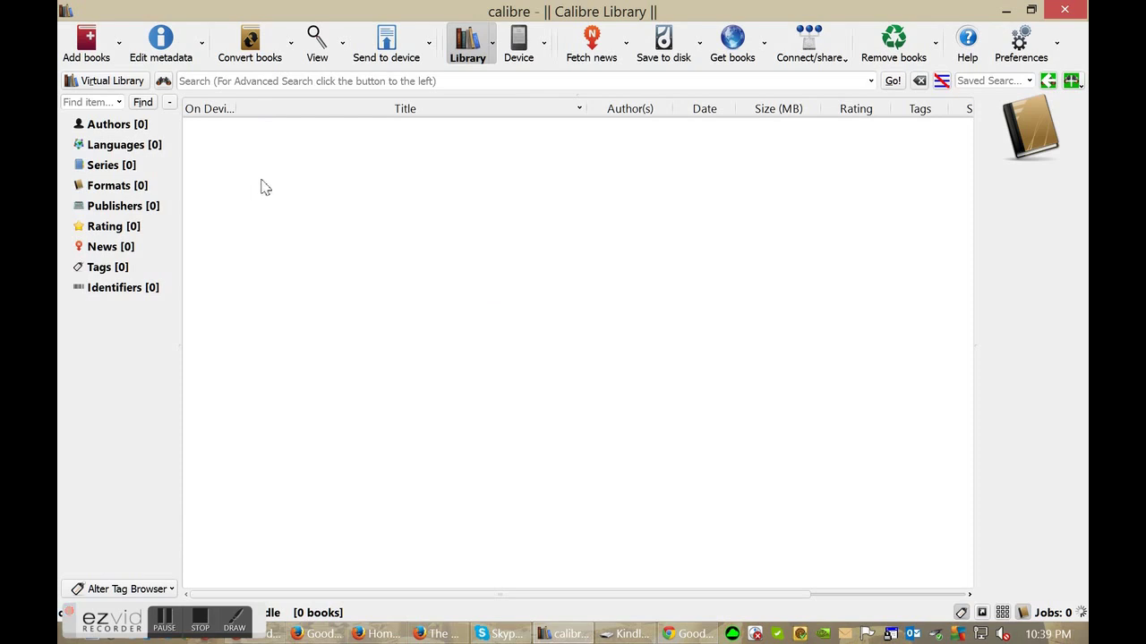
- Add The House of Hades .epub file to the calibre library via Add books
left_click(85, 40)
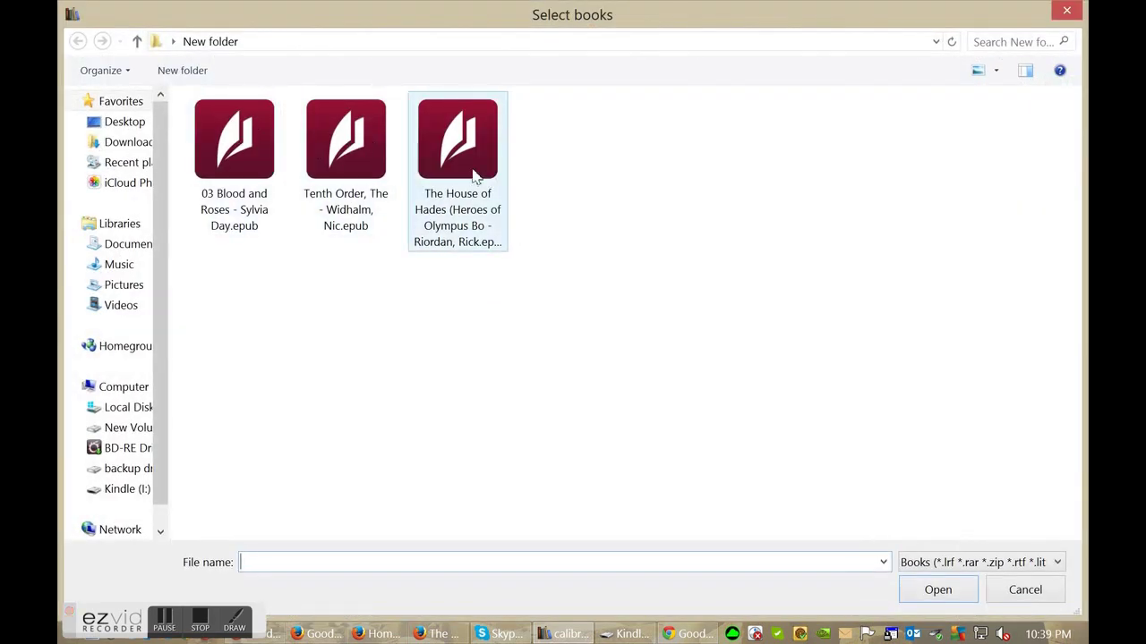
left_click(440, 159)
double_click(441, 159)
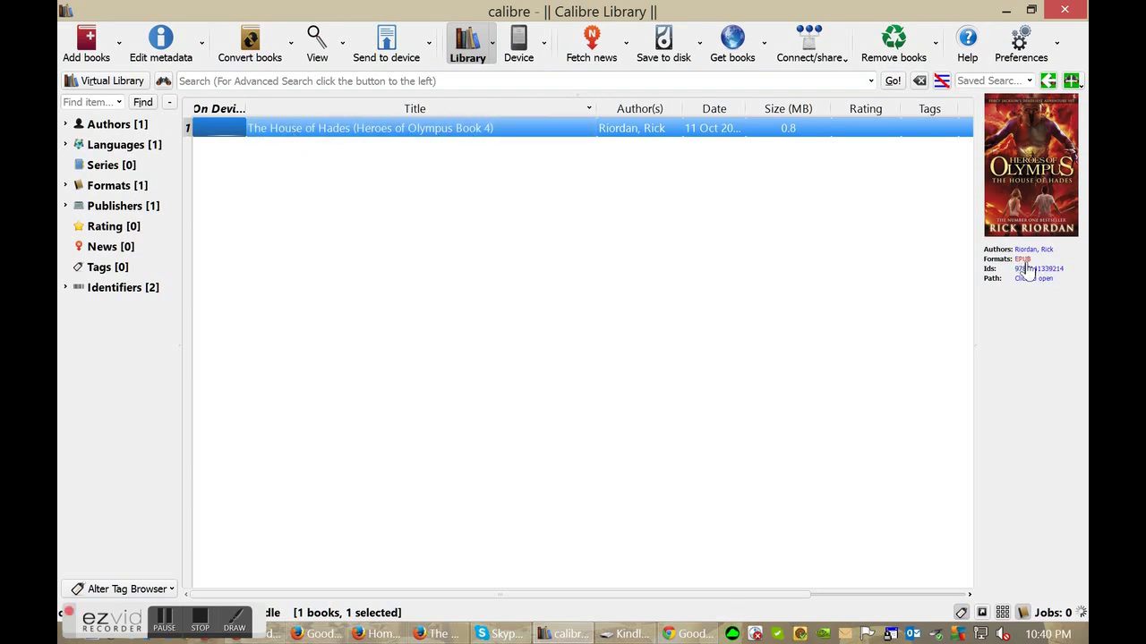
- Convert The House of Hades individually to MOBI output, and check the running job in the Jobs list
right_click(377, 132)
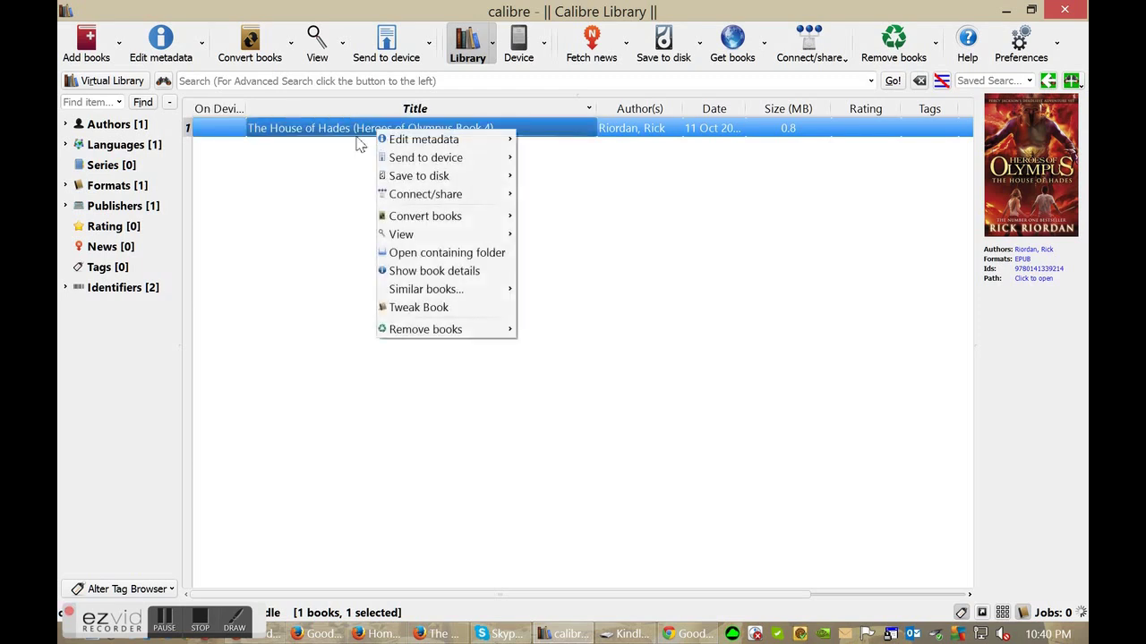
mouse_move(466, 217)
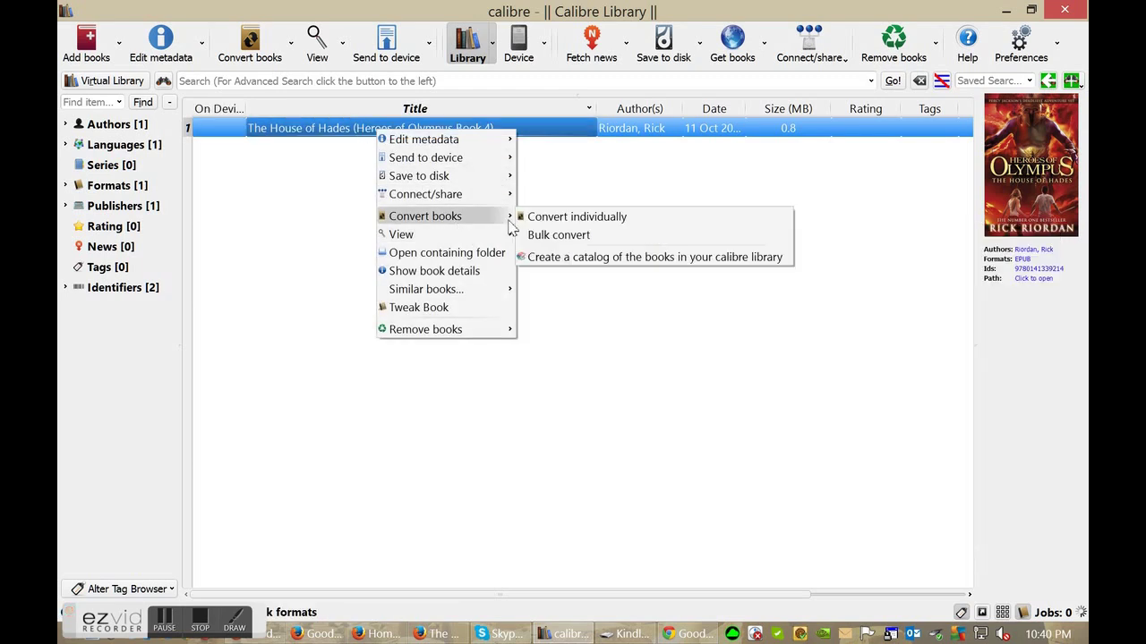
left_click(596, 223)
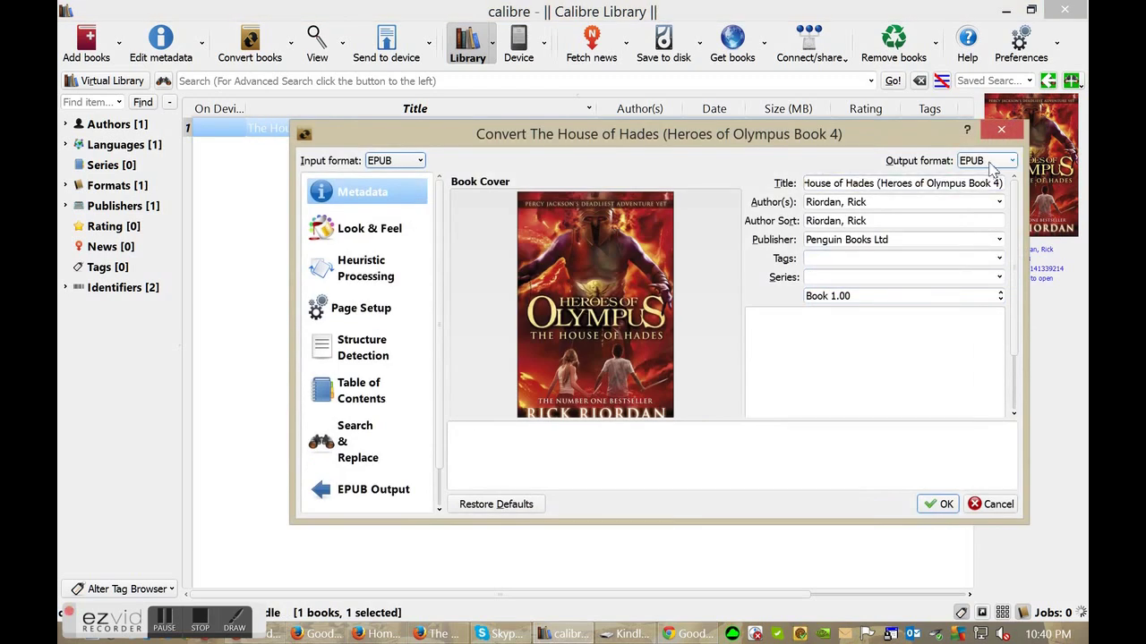
left_click(993, 164)
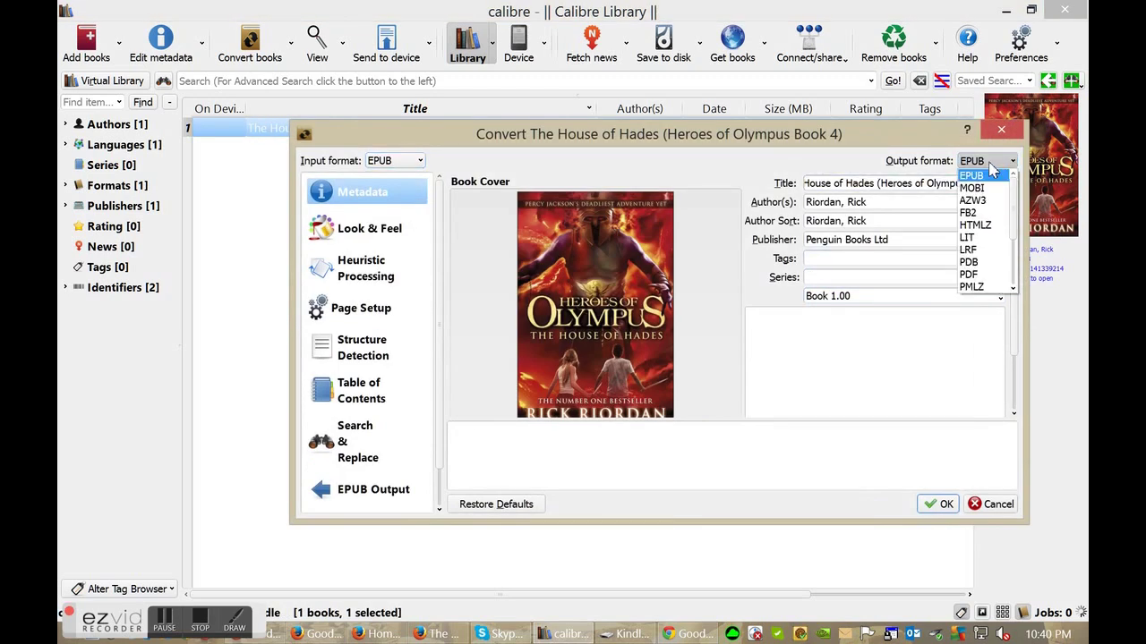
left_click(972, 188)
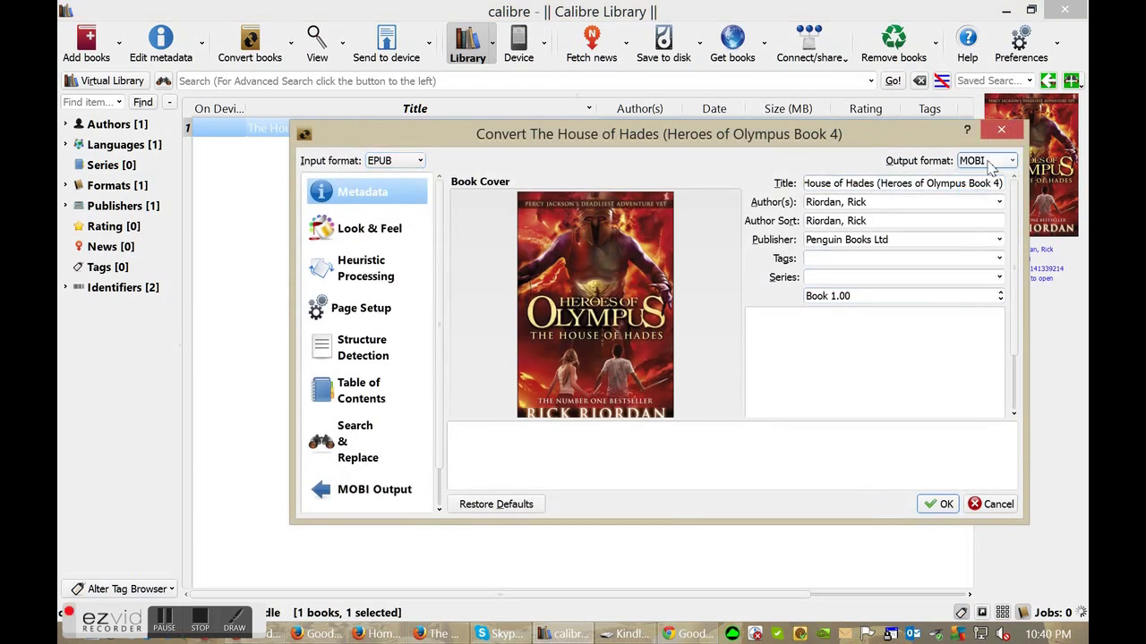
left_click(942, 505)
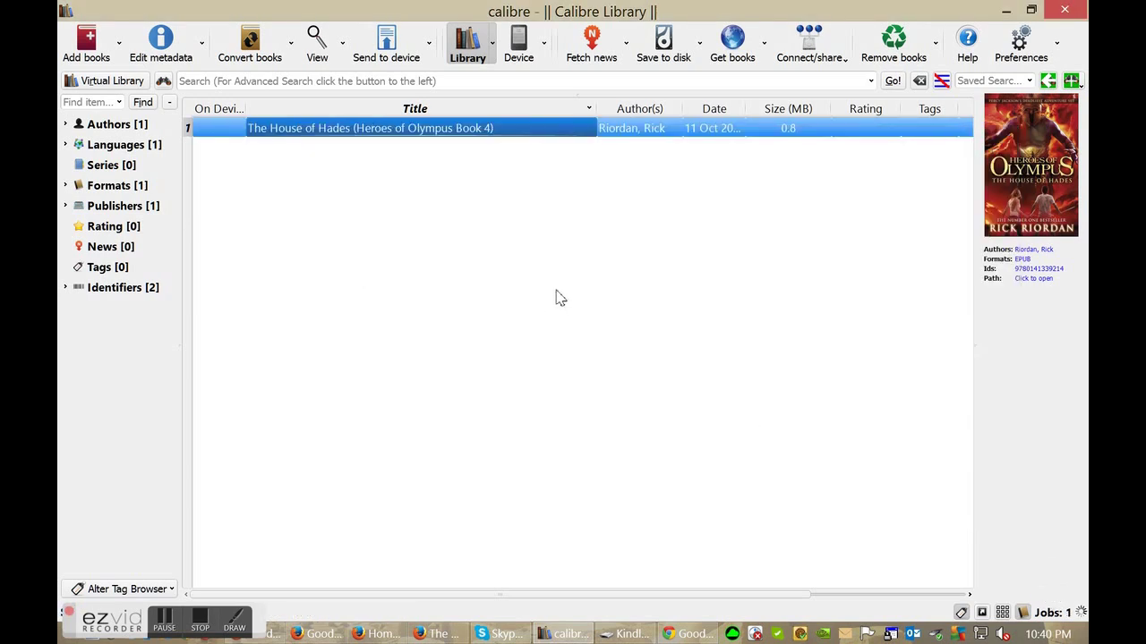
left_click(1065, 615)
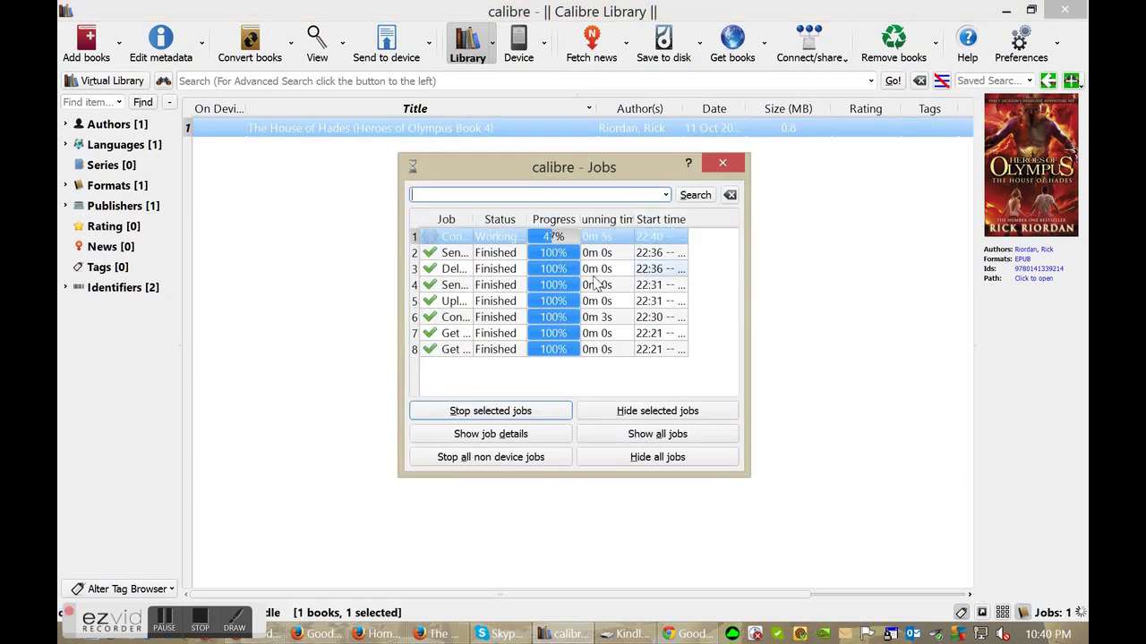
left_click(732, 166)
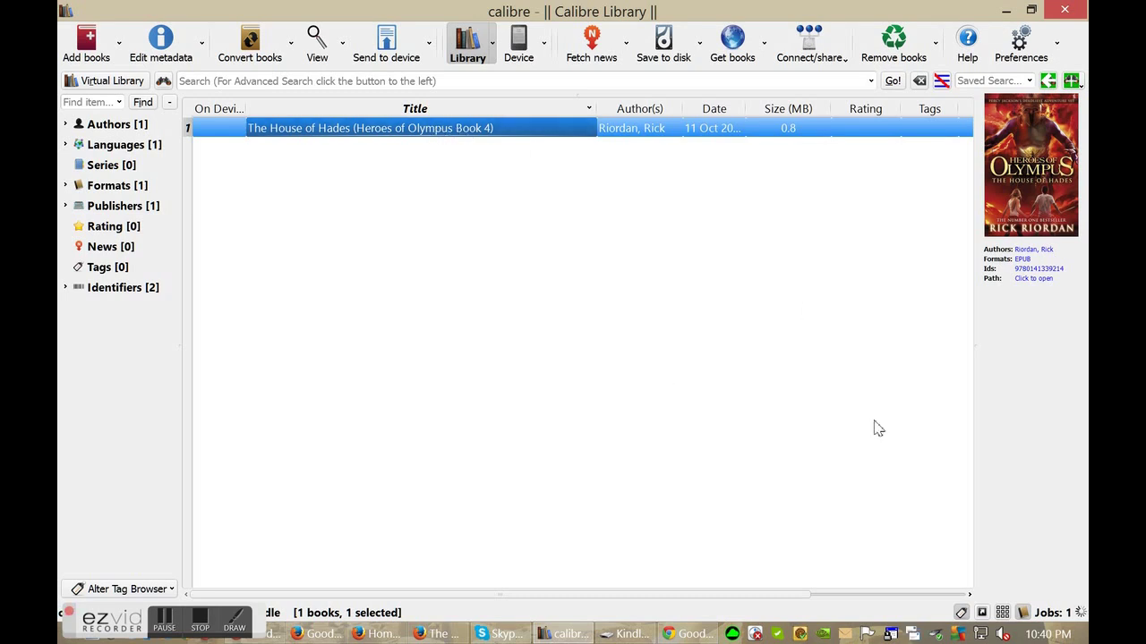
- Open the Edit metadata window for The House of Hades
right_click(372, 128)
mouse_move(397, 134)
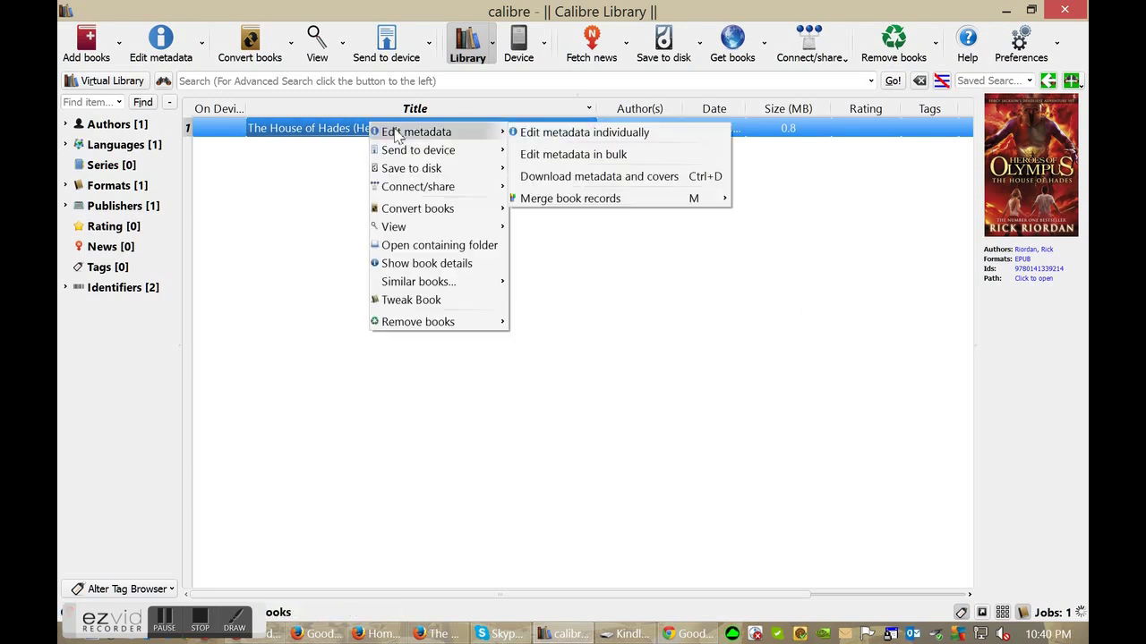
left_click(580, 135)
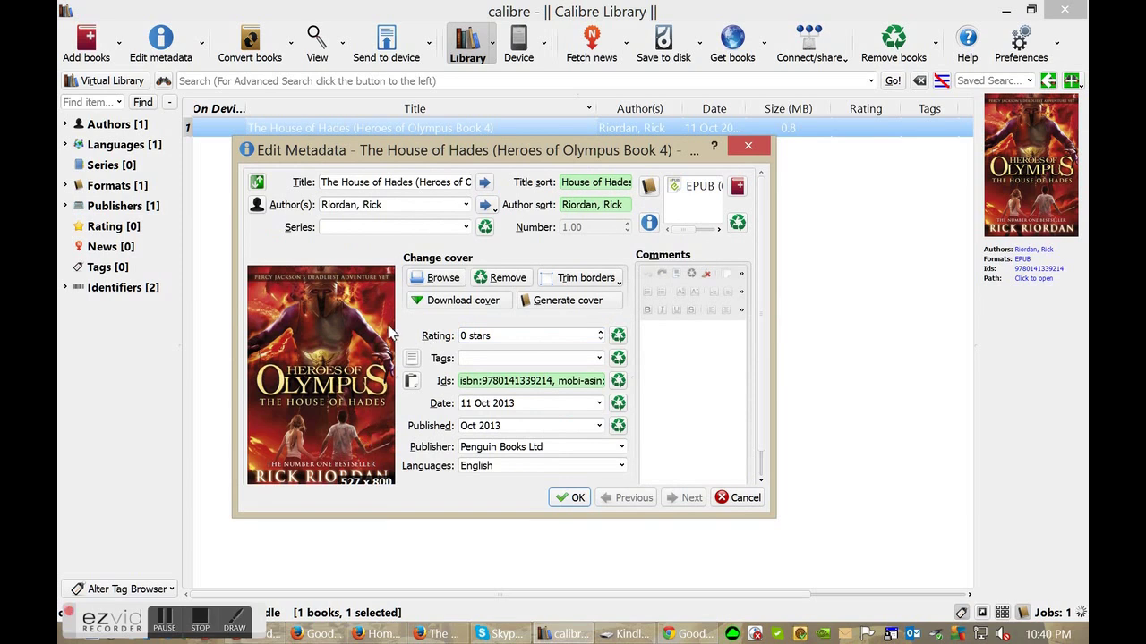
- Copy 'Heroes of Olympus' from the book's title text
triple_click(417, 182)
left_click(417, 179)
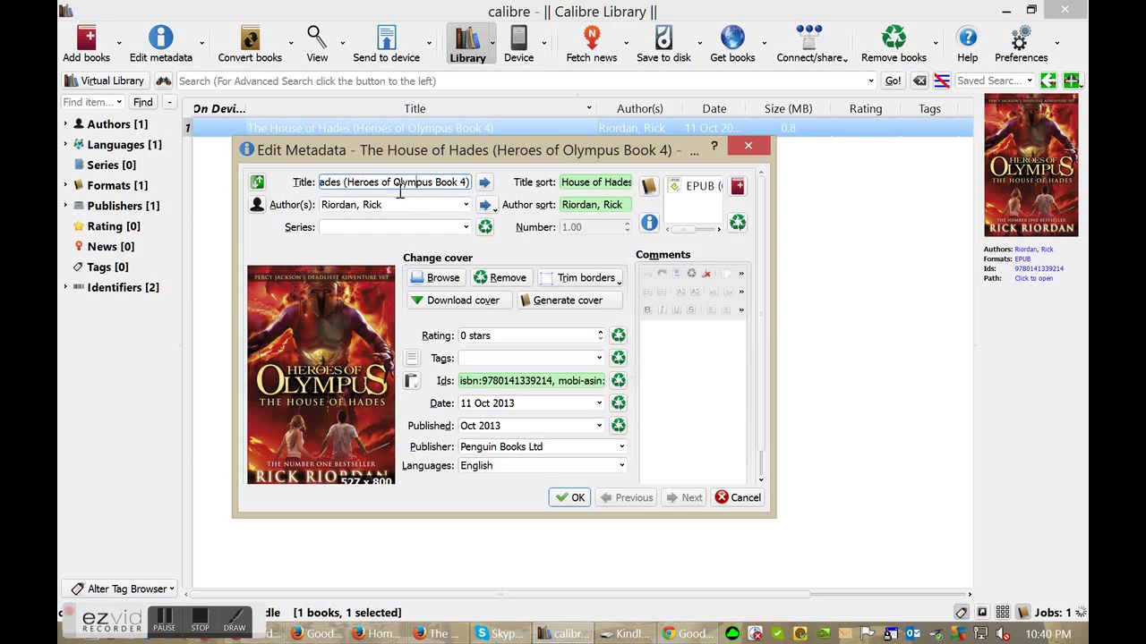
left_click_drag(353, 182, 320, 182)
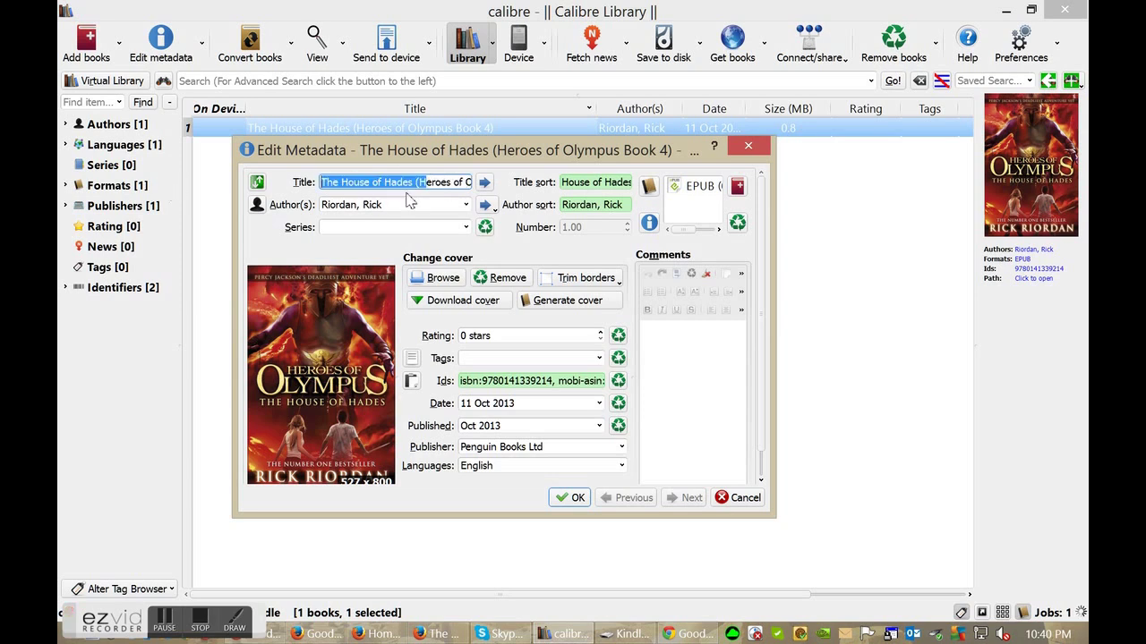
left_click(442, 179)
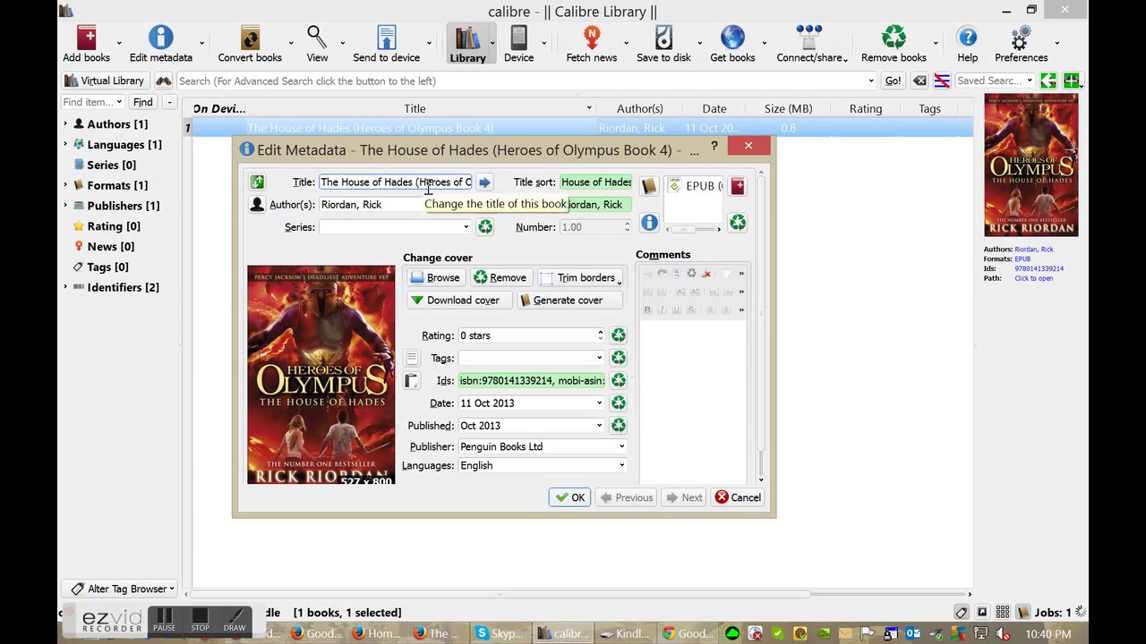
mouse_move(420, 183)
left_mouse_down()
mouse_move(475, 184)
mouse_move(438, 187)
left_mouse_up()
right_click(434, 184)
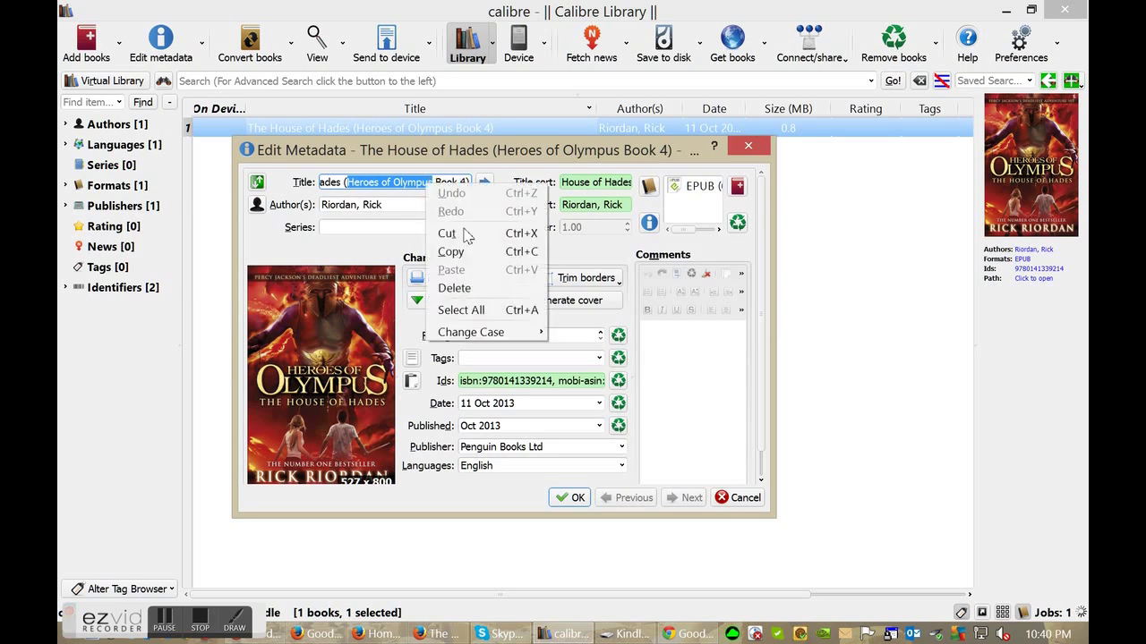
left_click(452, 251)
- Delete the bracketed series part of the title, paste Heroes of Olympus as Series, refresh title sort
left_click(332, 185)
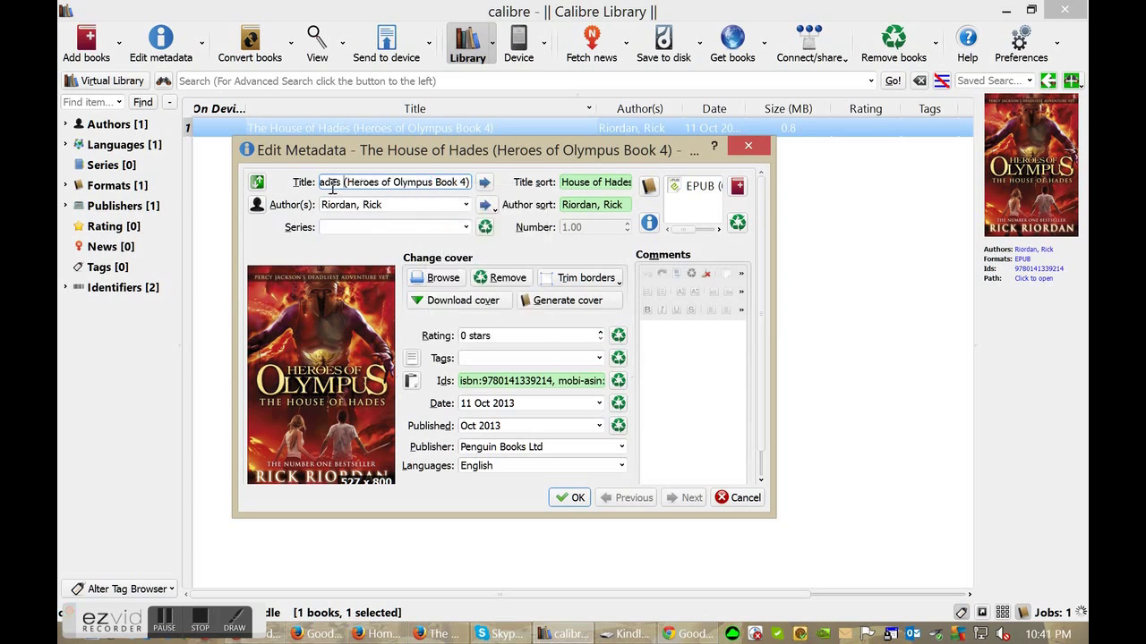
key("shift+End")
key("Delete")
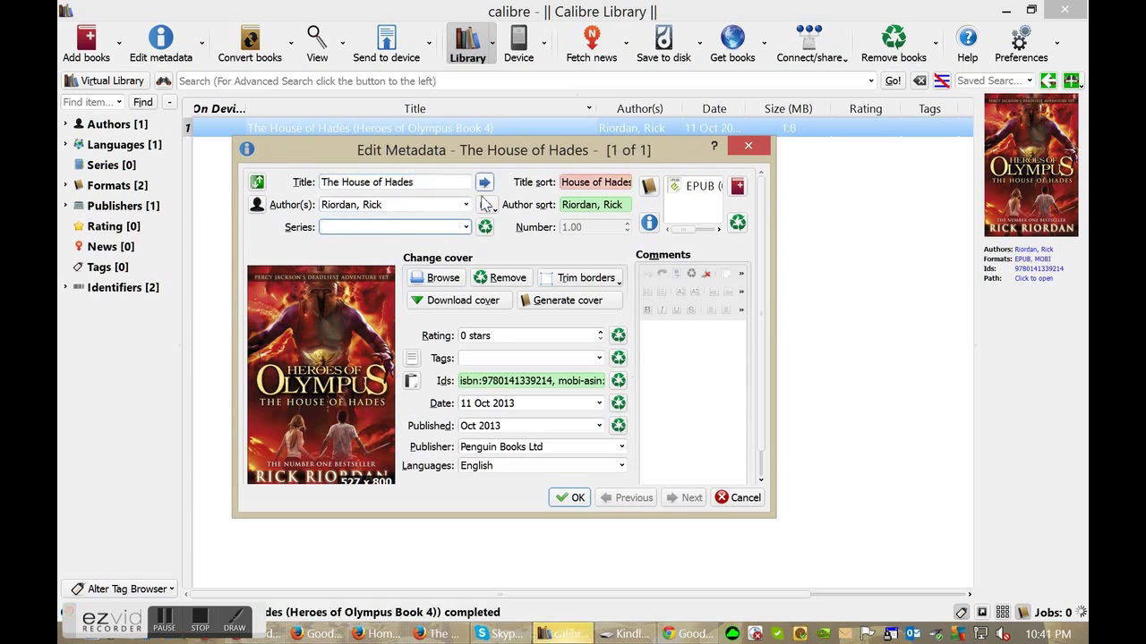
right_click(351, 228)
left_click(380, 316)
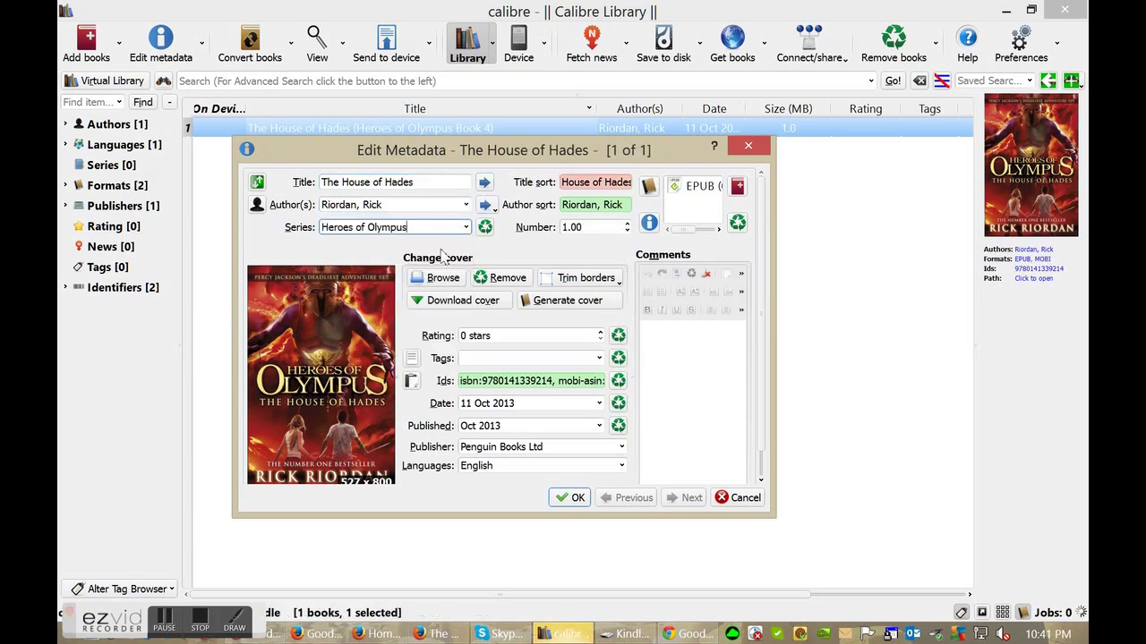
left_click(485, 182)
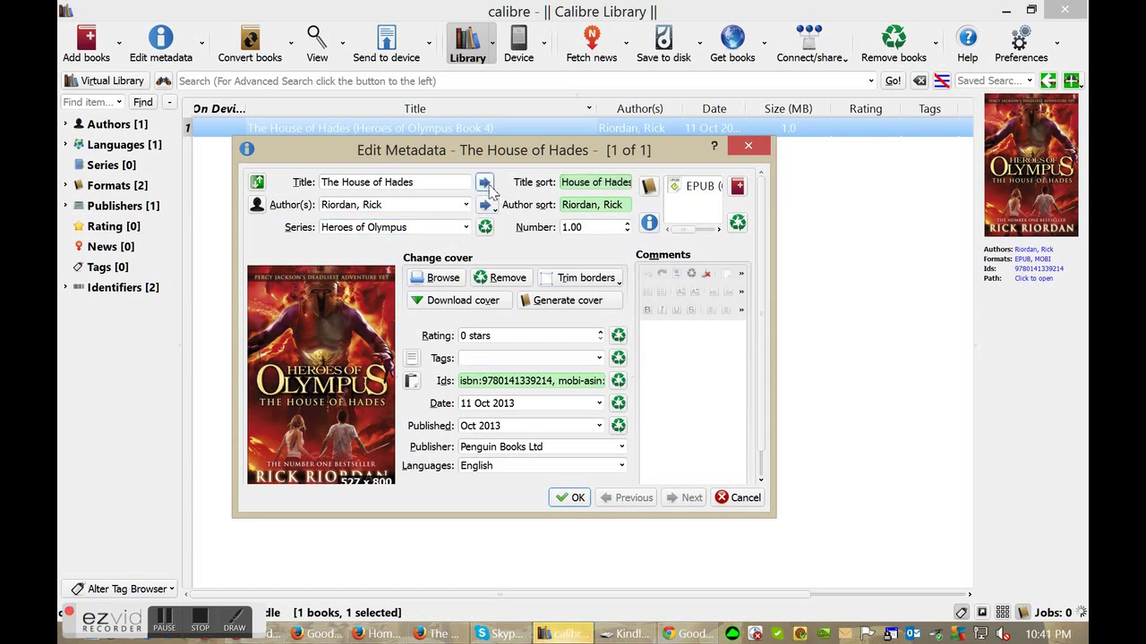
- Look over the comments, then move from the Title field to the Author(s) field
scroll(573, 331, "down", 1)
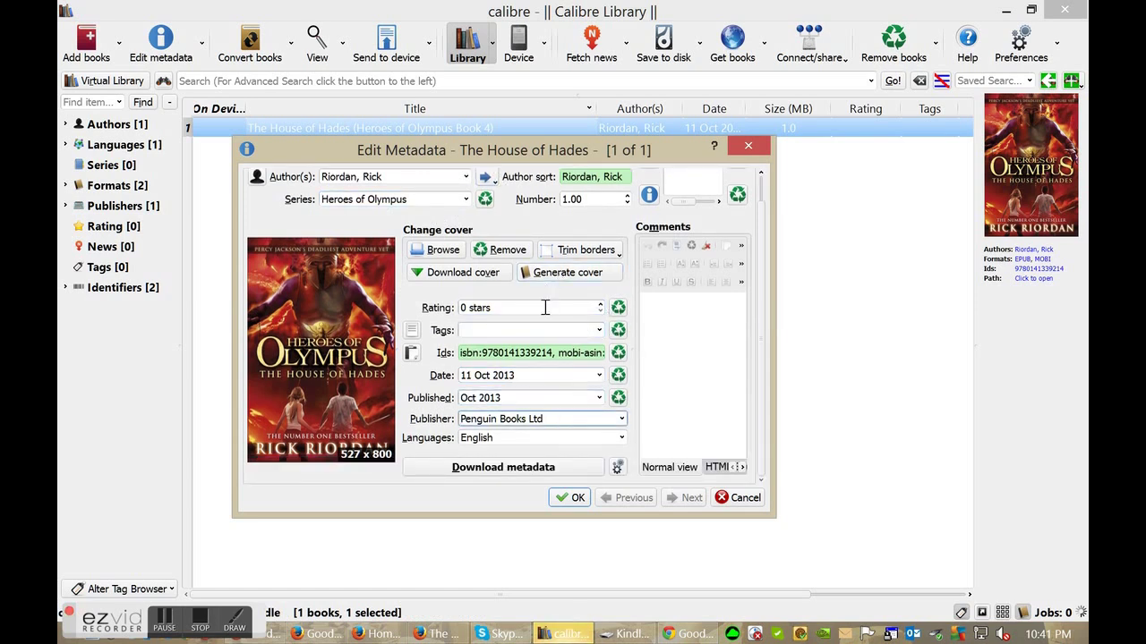
left_click(694, 374)
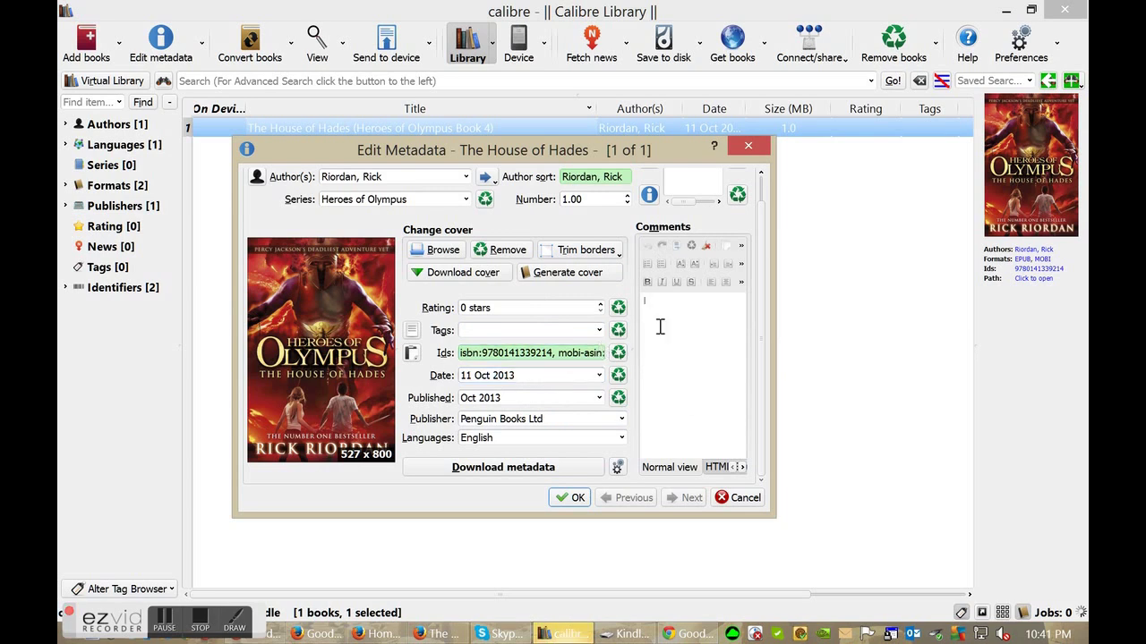
scroll(265, 408, "up", 1)
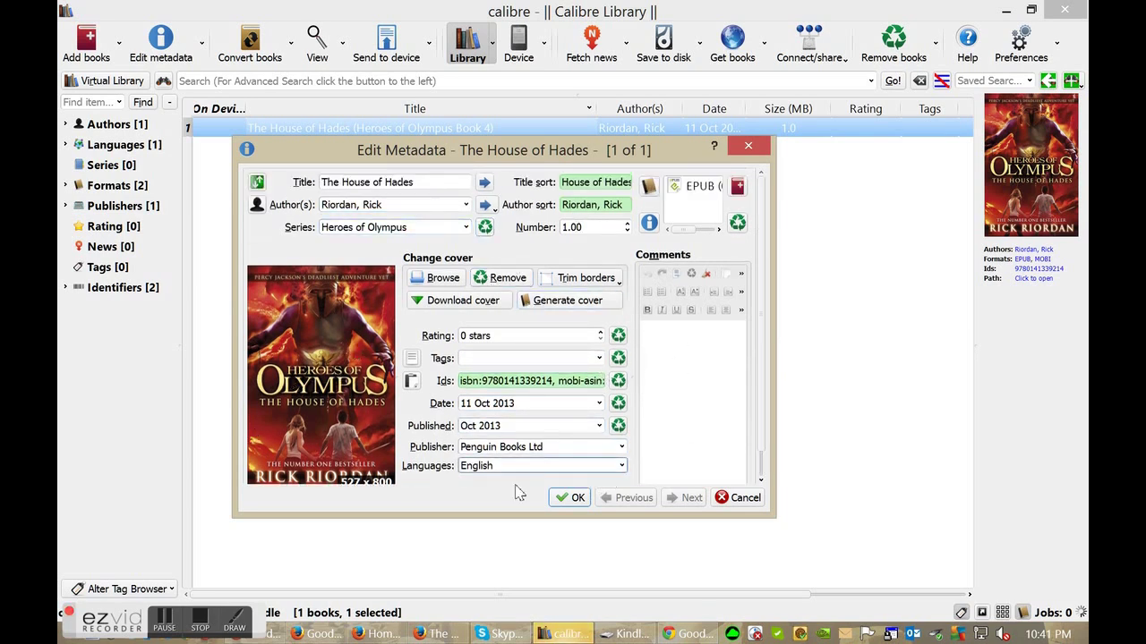
triple_click(432, 181)
key("Tab")
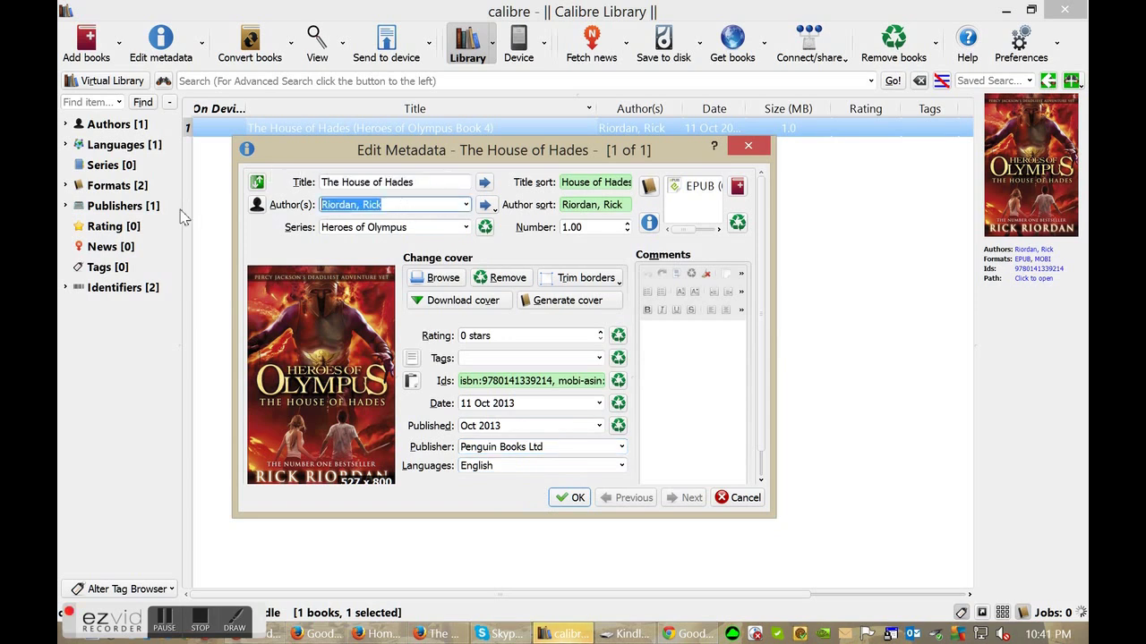
scroll(502, 484, "down", 1)
- Download metadata, applying the Disney-Hyperion 2013 result and the Amazon.com cover
left_click(452, 466)
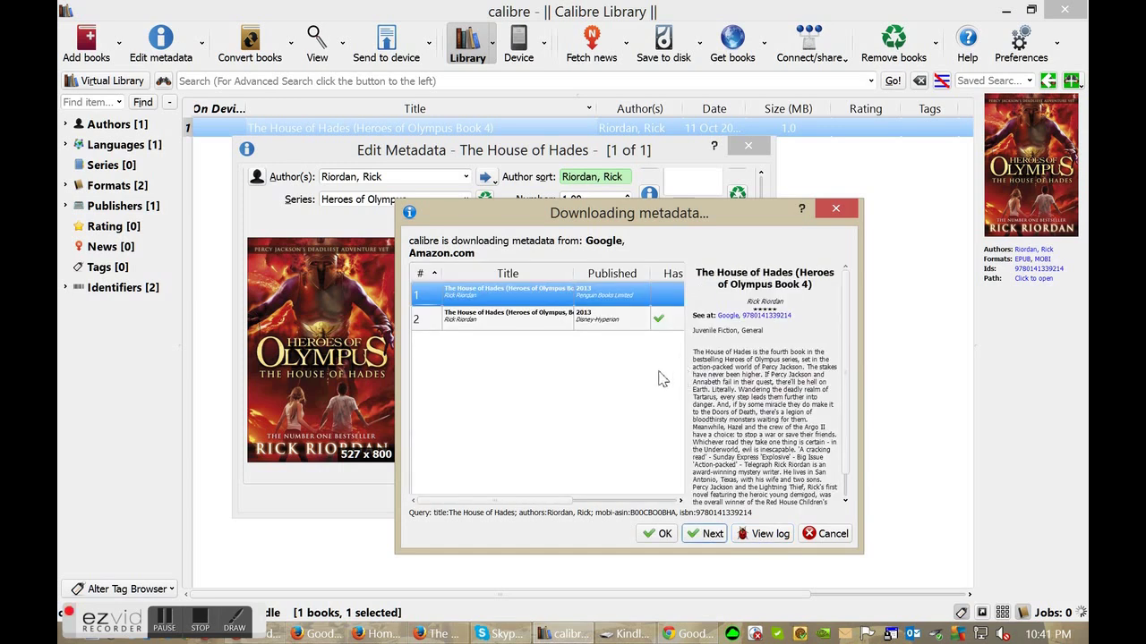
left_click(471, 322)
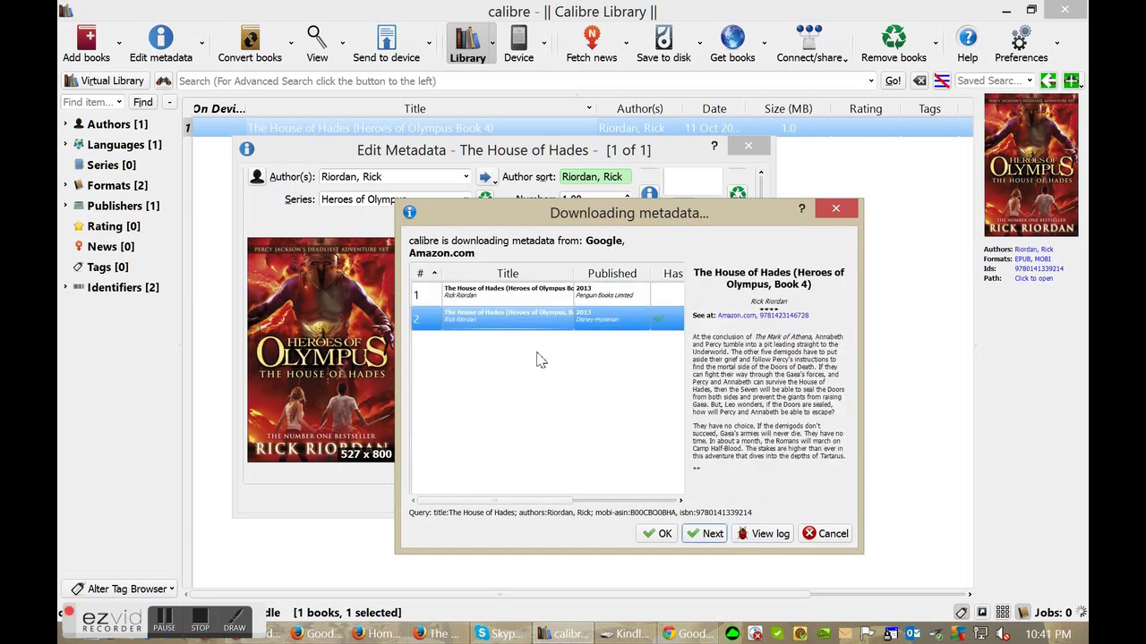
left_click(648, 541)
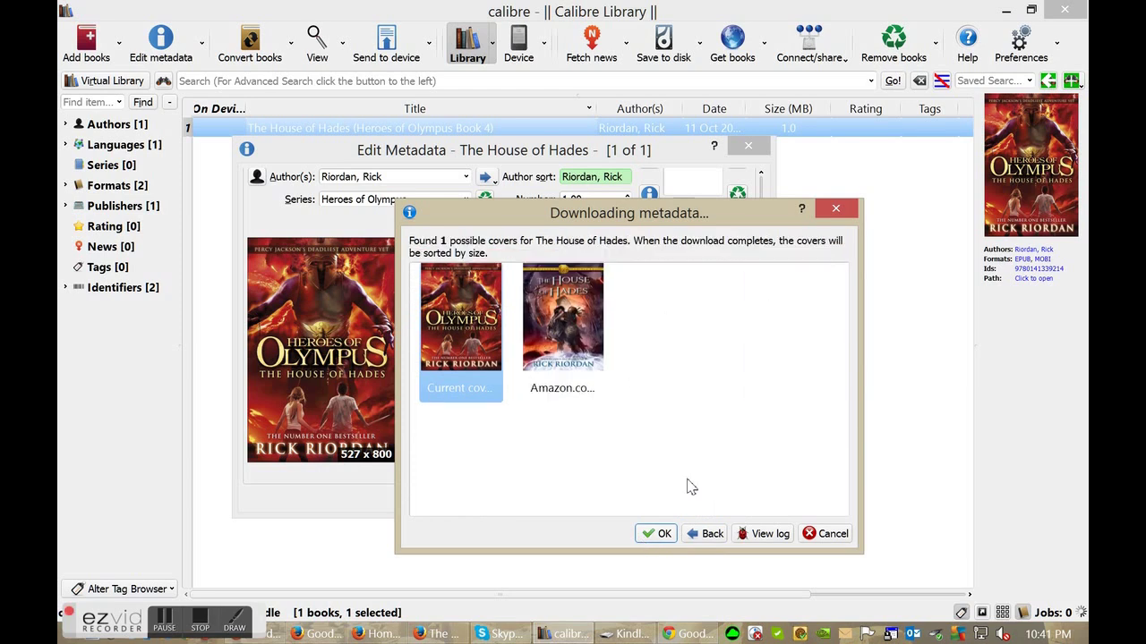
left_click(587, 339)
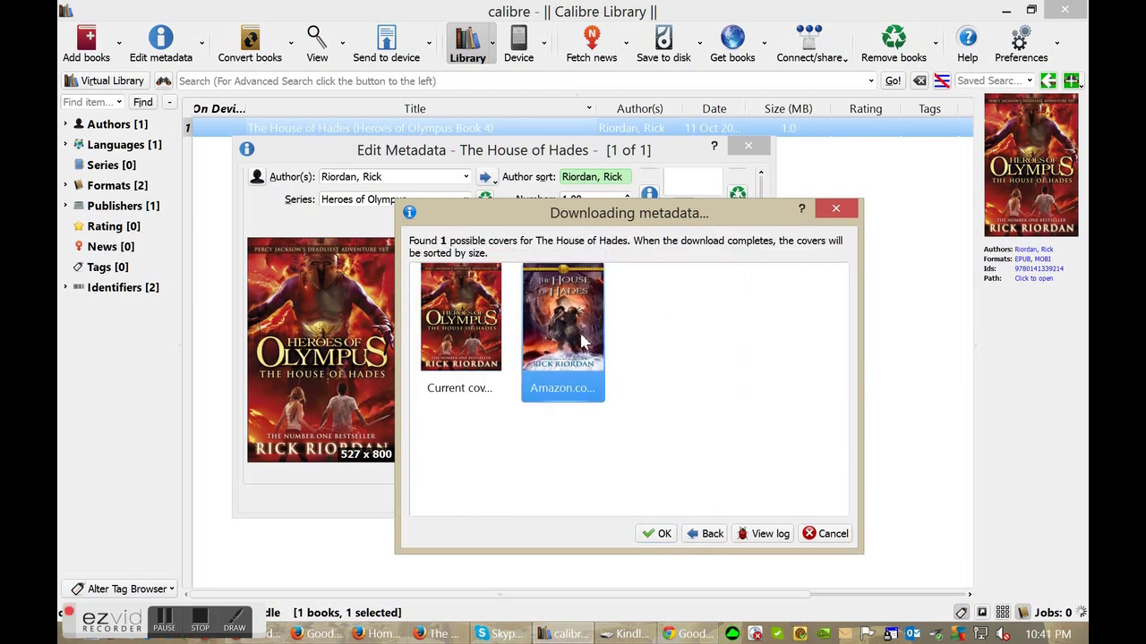
left_click(648, 534)
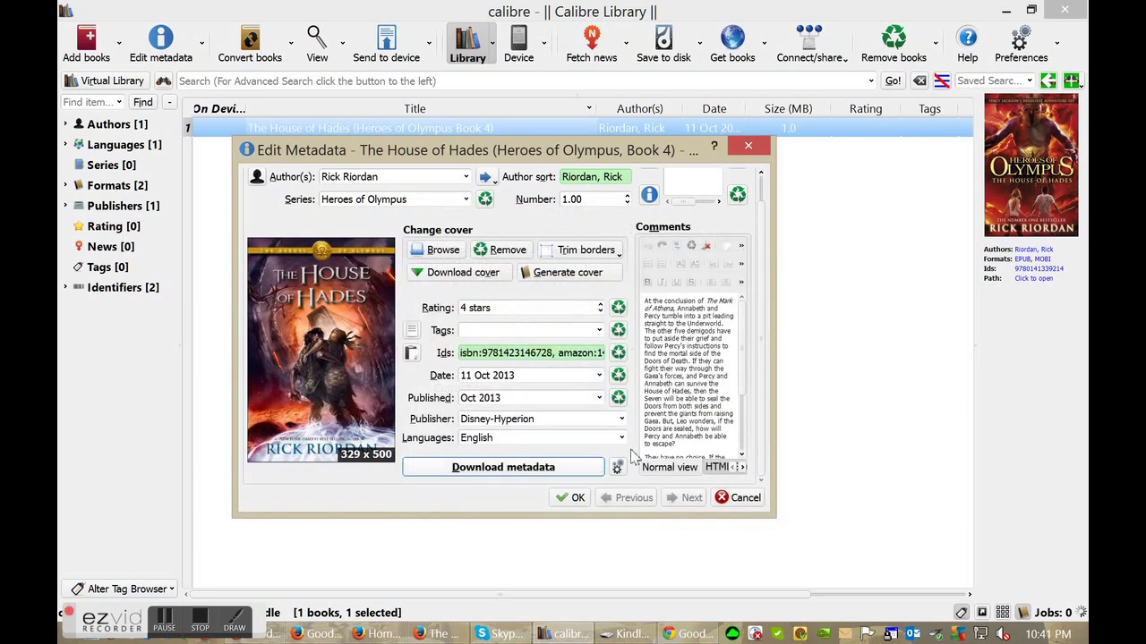
- Trim the title to 'The House of Hades', refresh the title sort, and save the metadata
left_click_drag(666, 308, 722, 440)
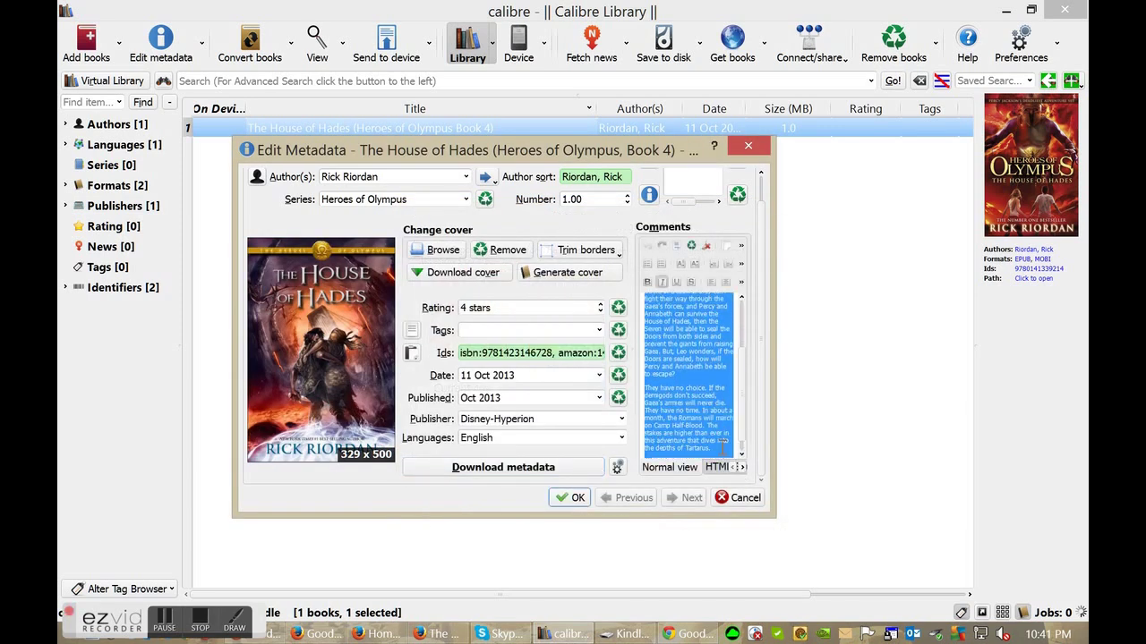
scroll(555, 412, "up", 1)
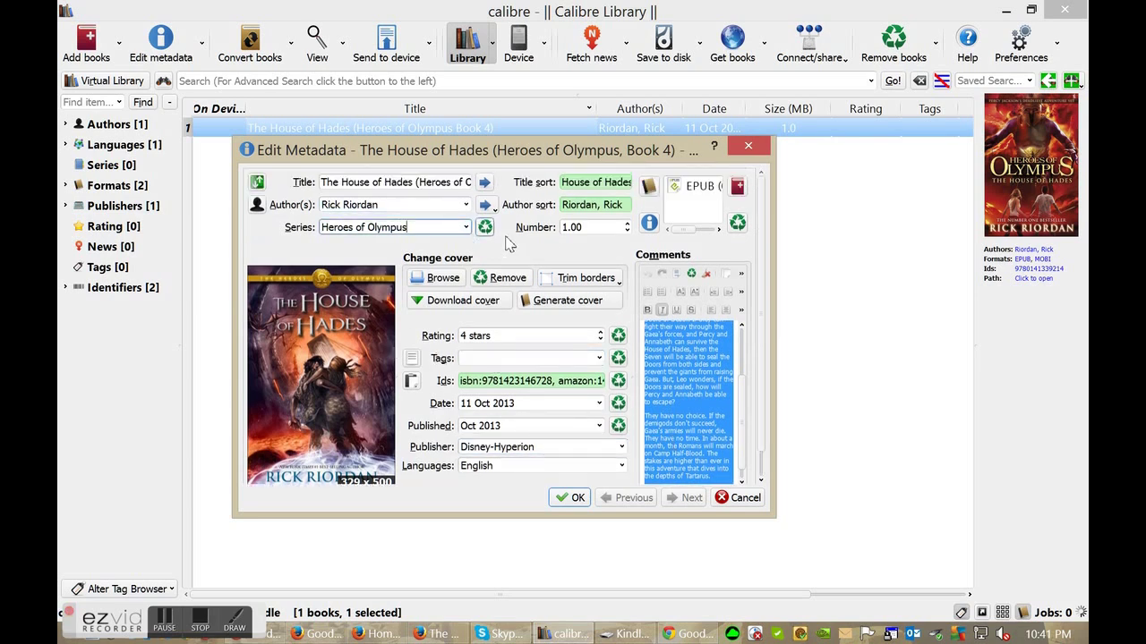
left_click(414, 183)
key("ctrl+a")
left_click(451, 182)
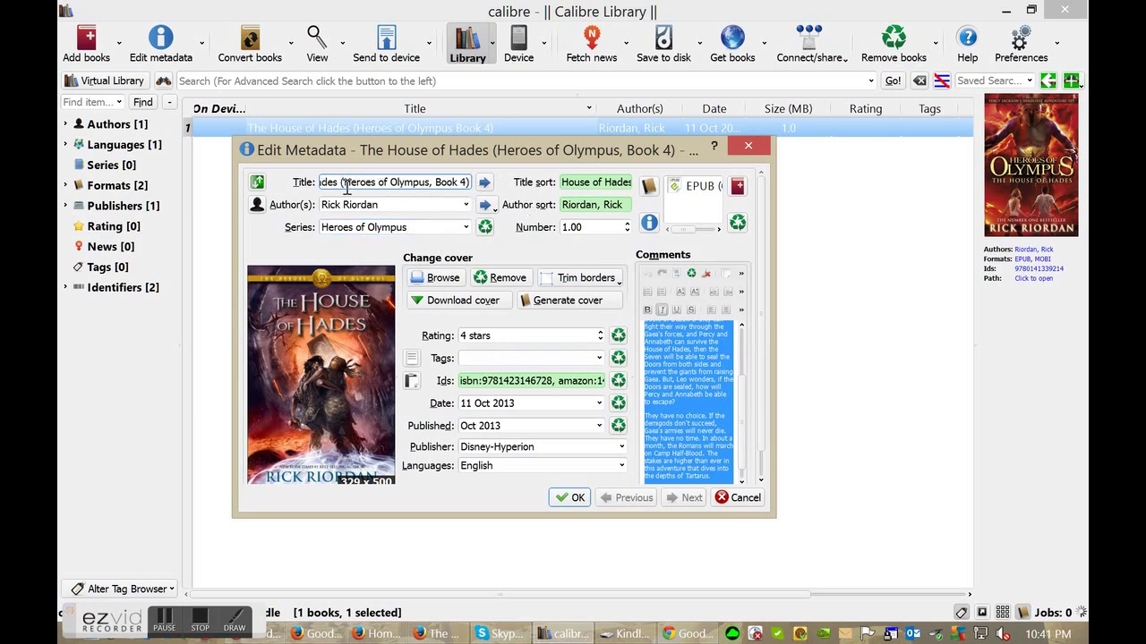
left_click_drag(347, 185, 470, 188)
key("BackSpace")
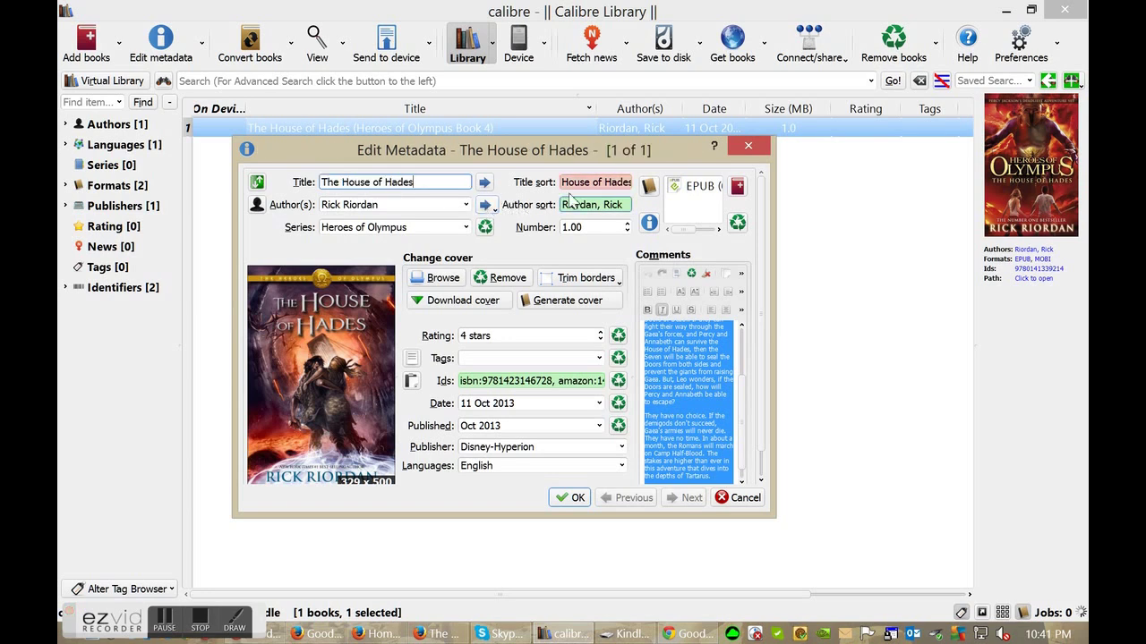
left_click(484, 182)
left_click(571, 497)
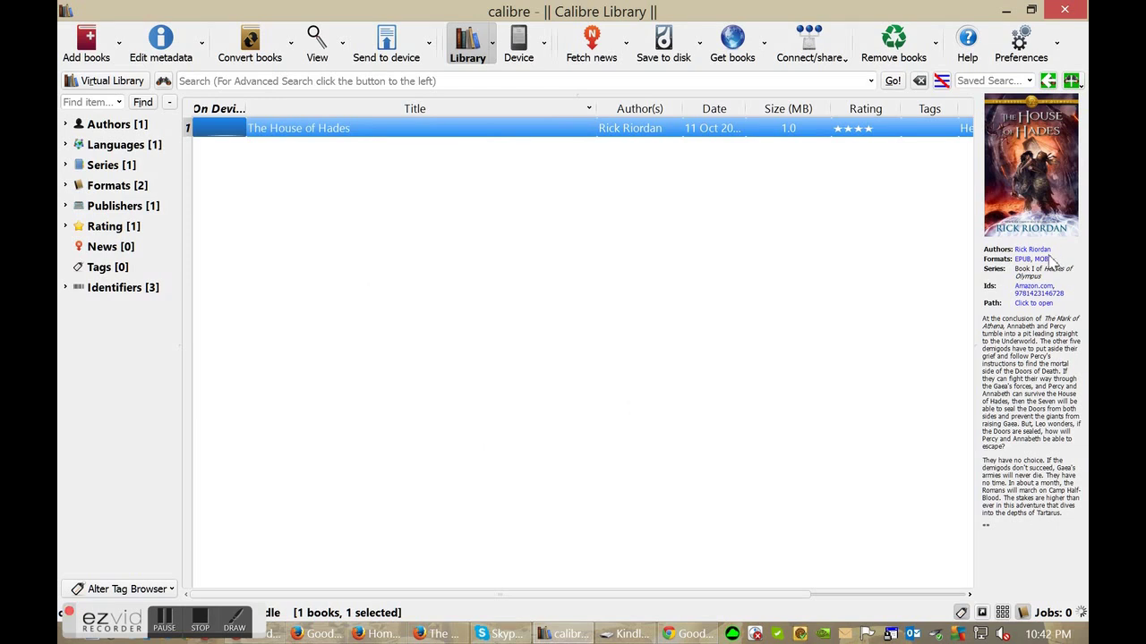
- Send The House of Hades to the Kindle's main memory, then show the device's 13-book list
right_click(350, 129)
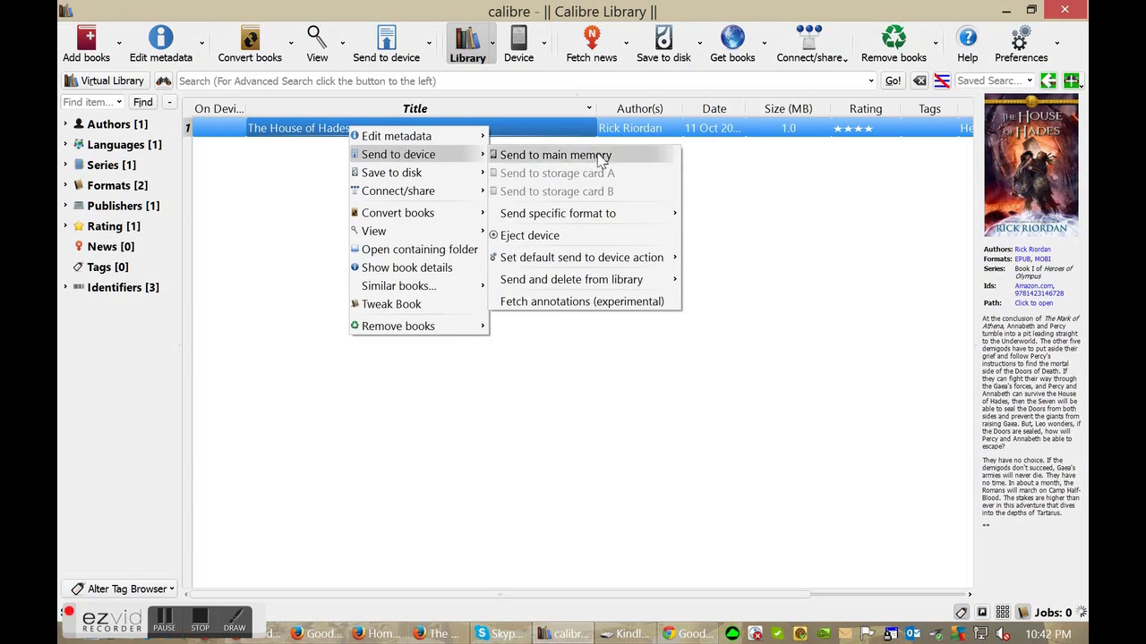
left_click(685, 165)
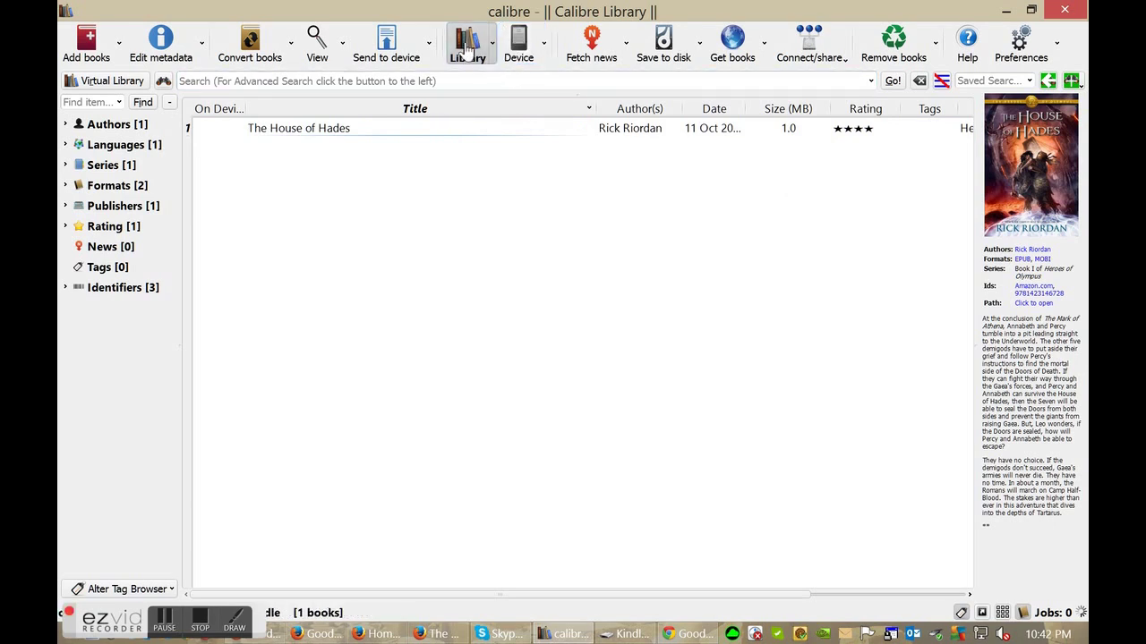
left_click(348, 129)
right_click(331, 134)
mouse_move(388, 160)
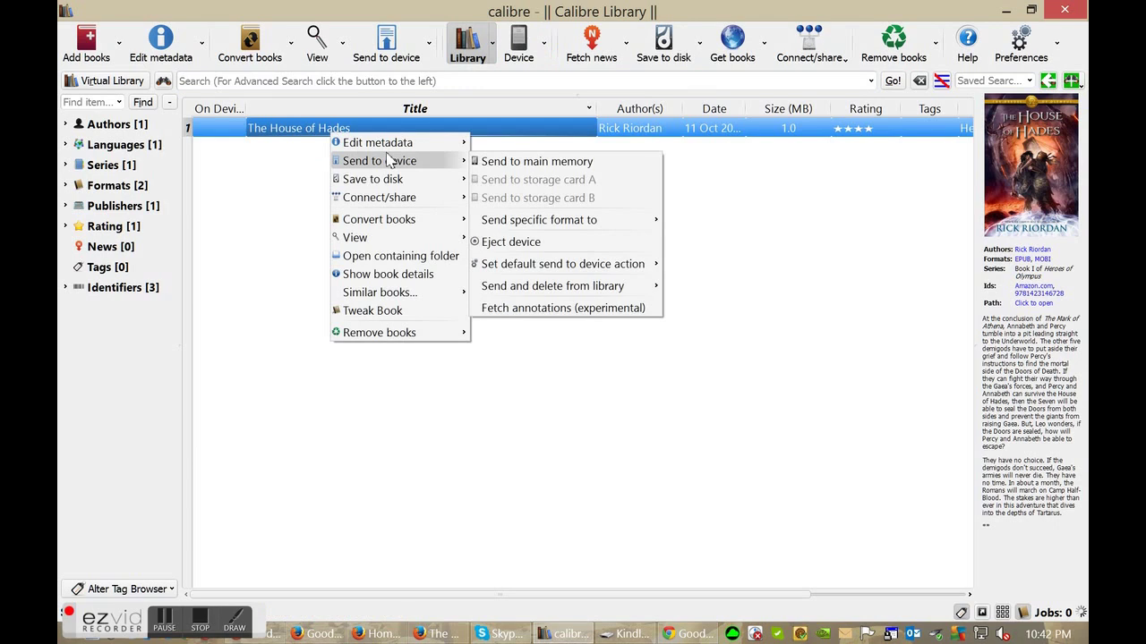
left_click(542, 162)
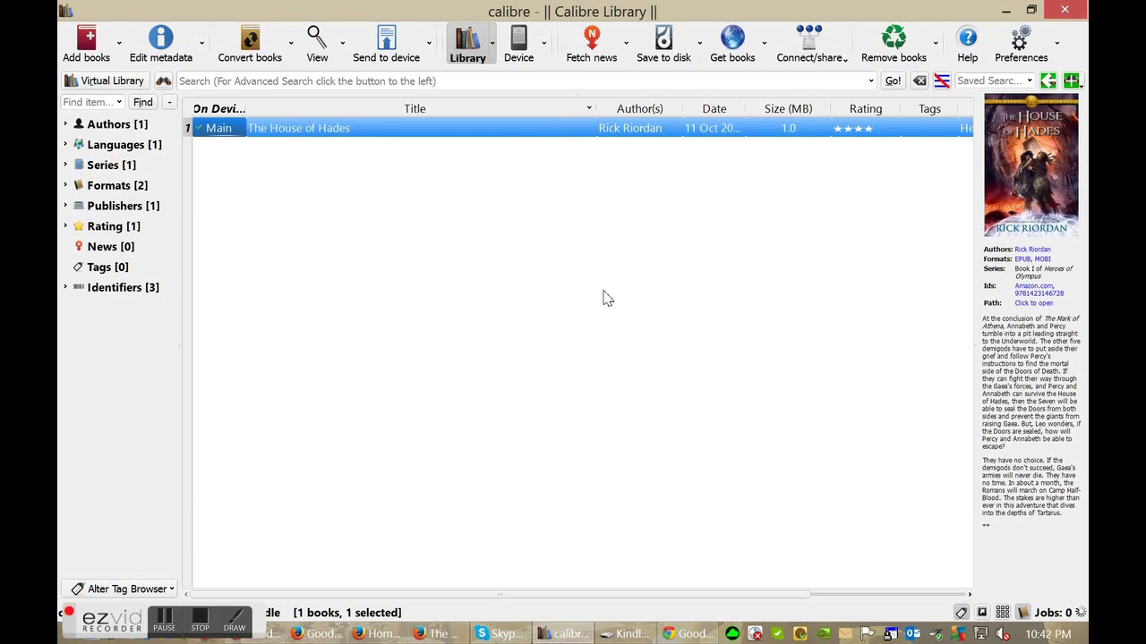
left_click(519, 43)
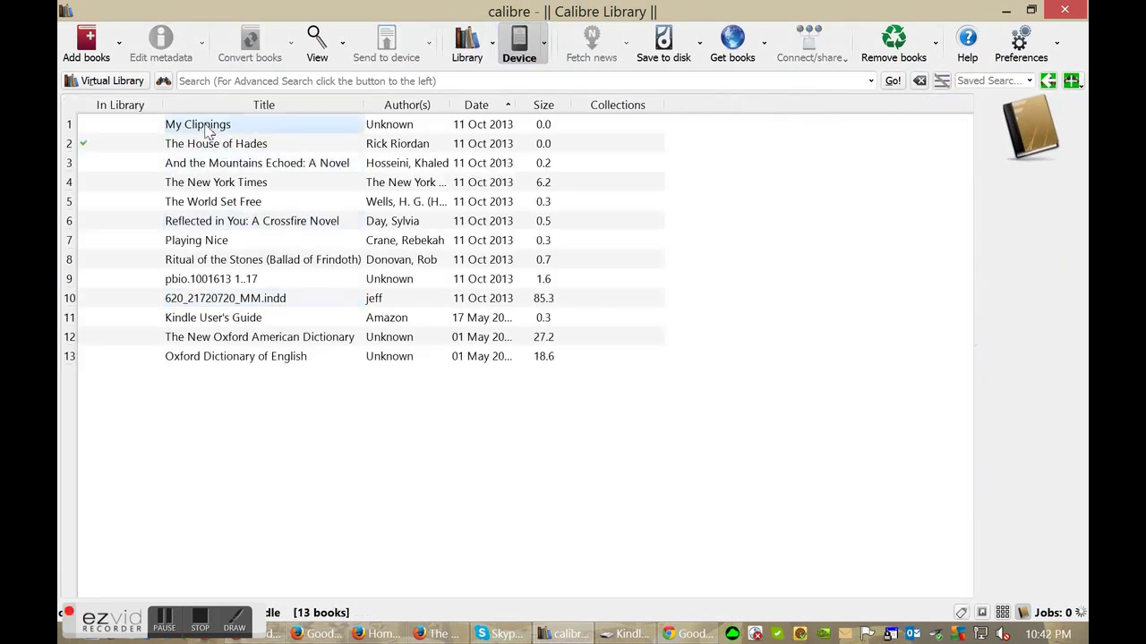
- Delete the Oxford Dictionary of English from the Kindle
left_click(260, 146)
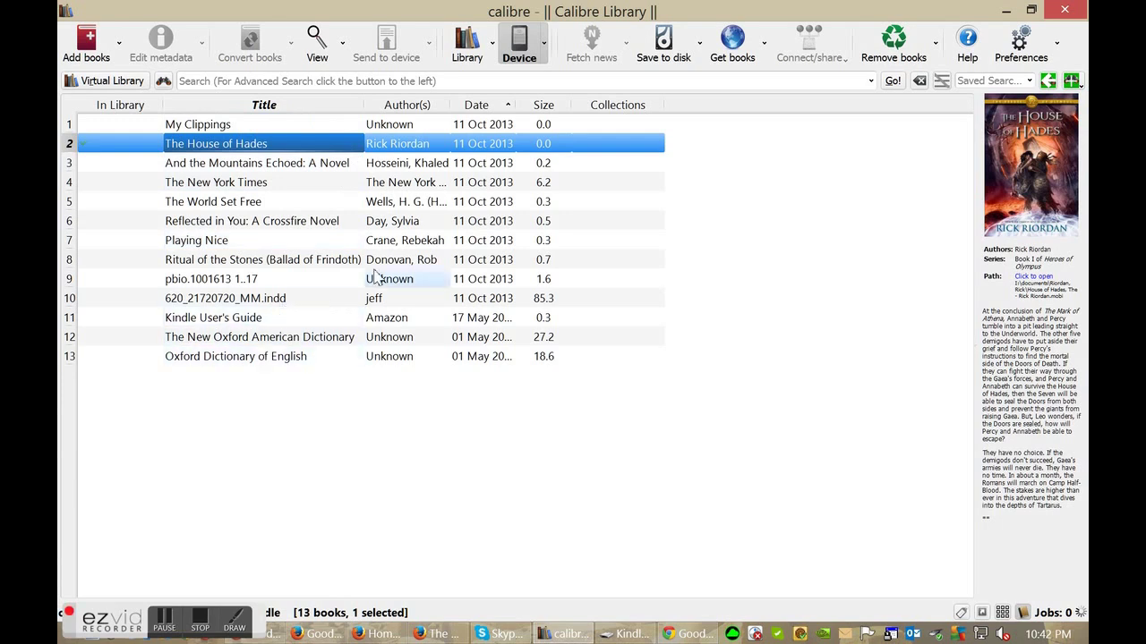
left_click(322, 358)
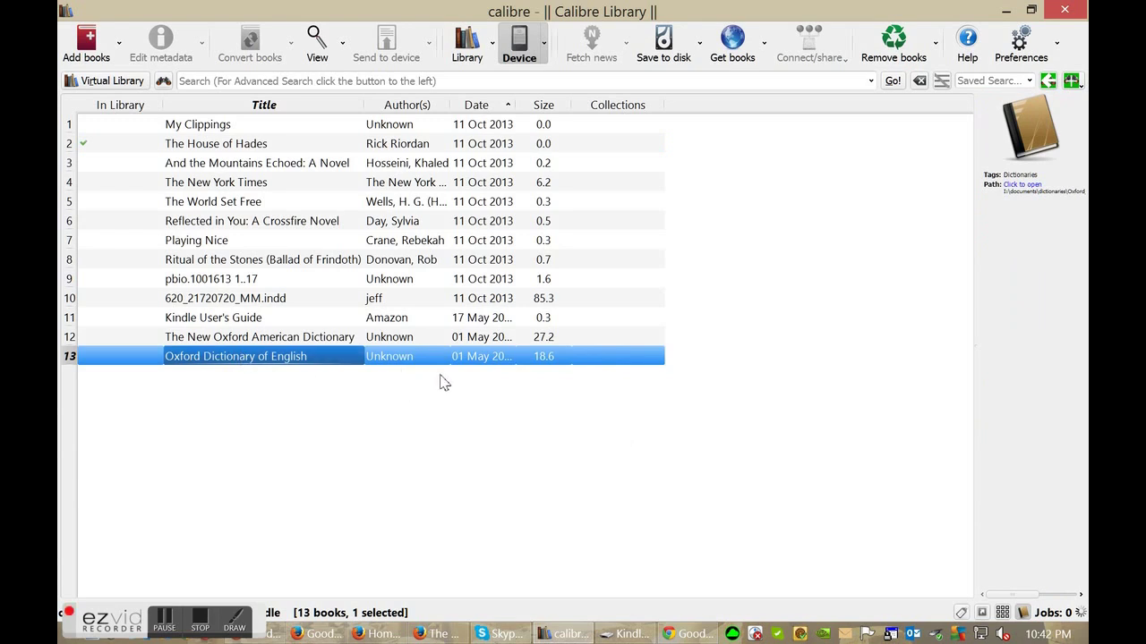
key("Delete")
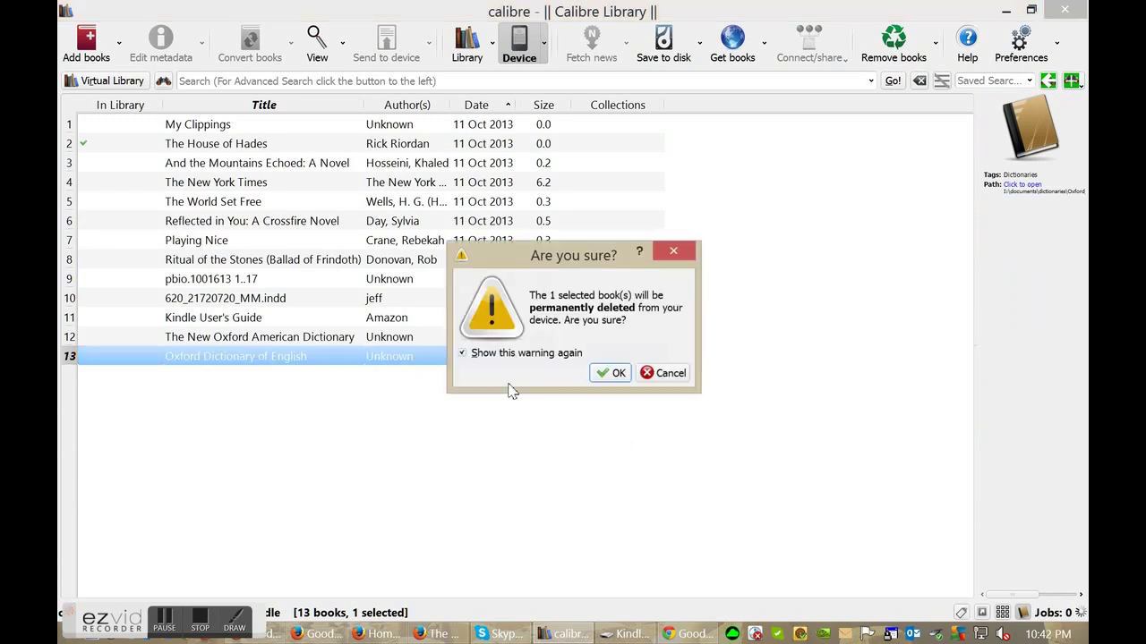
left_click(601, 383)
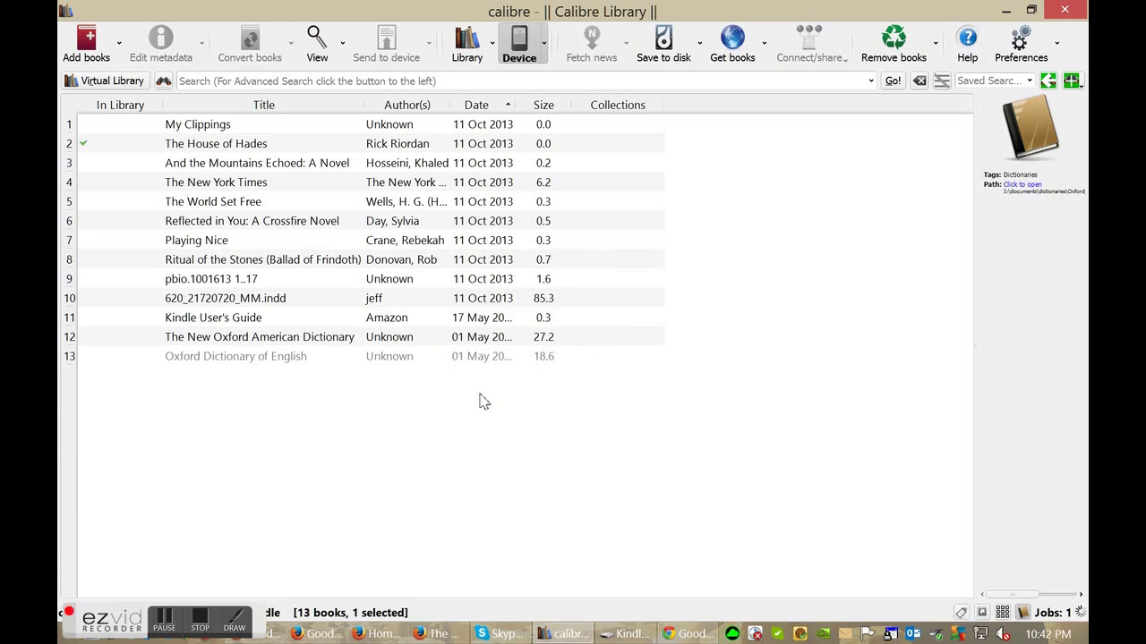
- Remove The World Set Free from the Kindle, leaving 11 books on the device
left_click(258, 321)
left_click(257, 297)
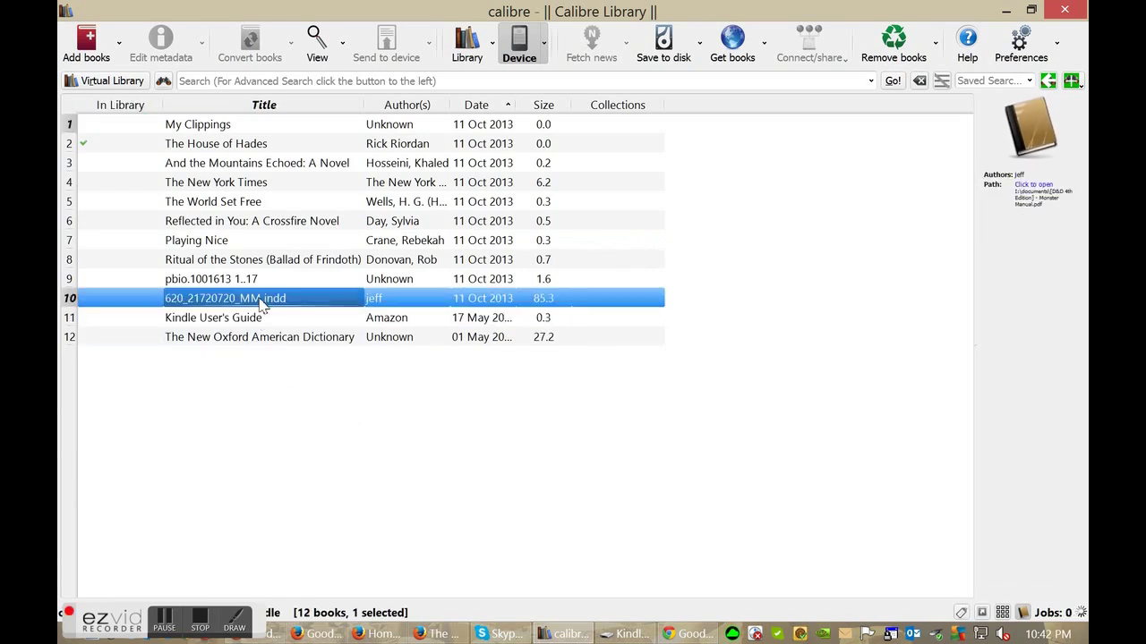
left_click(255, 281)
left_click(257, 265)
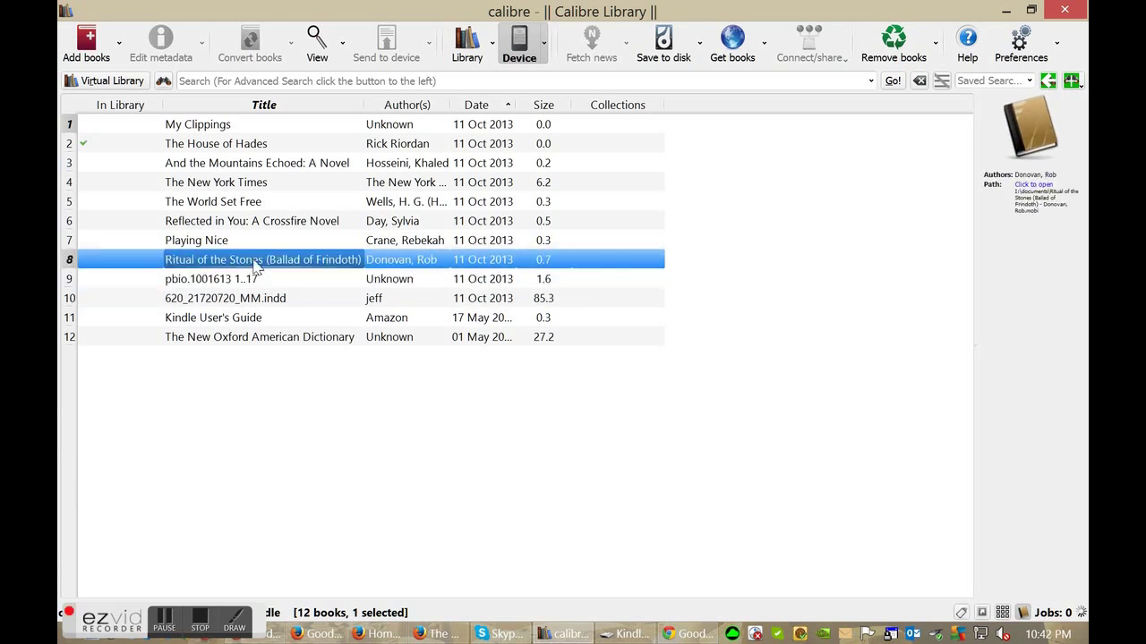
left_click(254, 241)
left_click(244, 205)
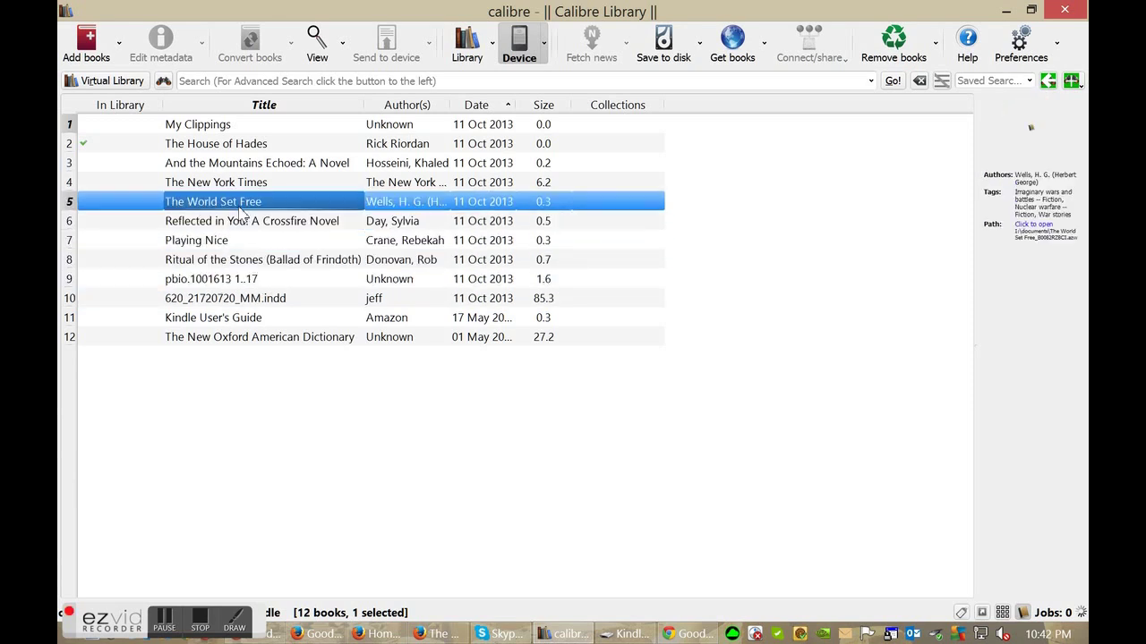
right_click(240, 210)
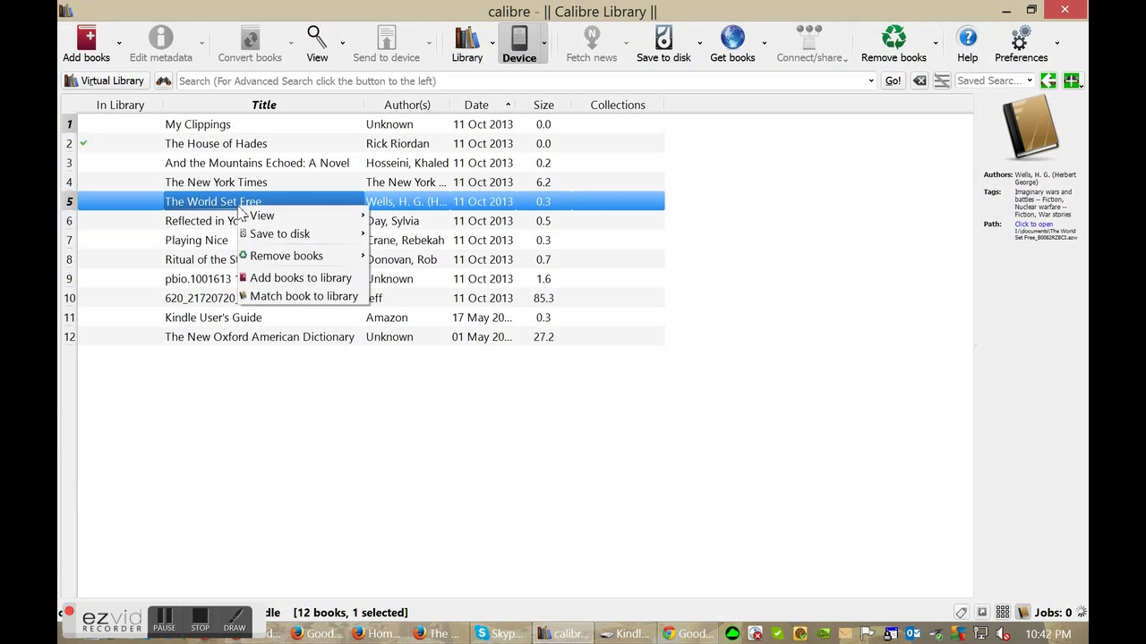
mouse_move(295, 262)
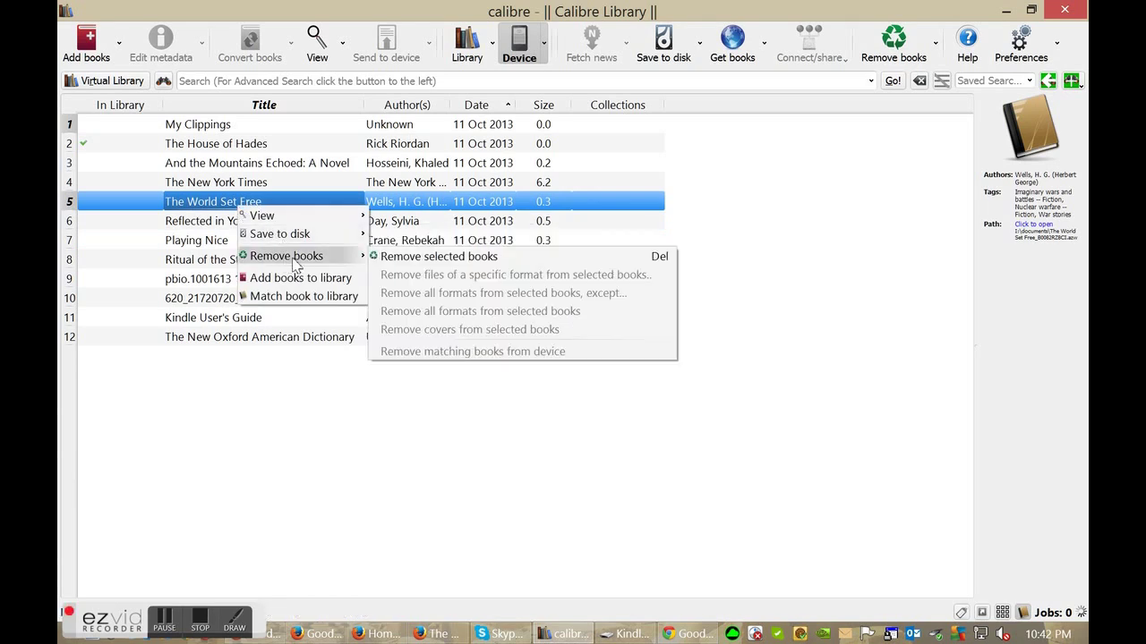
left_click(408, 257)
left_click(614, 375)
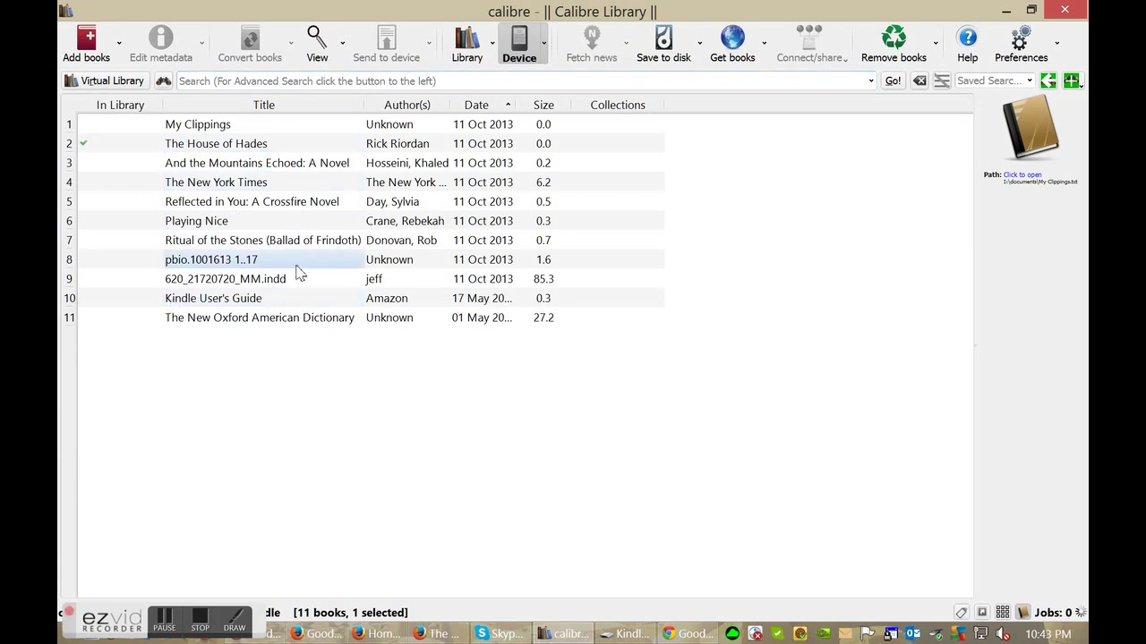
- Open the Kindle (I:) documents folder and browse its 21 book files and .sdr folders
left_click(629, 633)
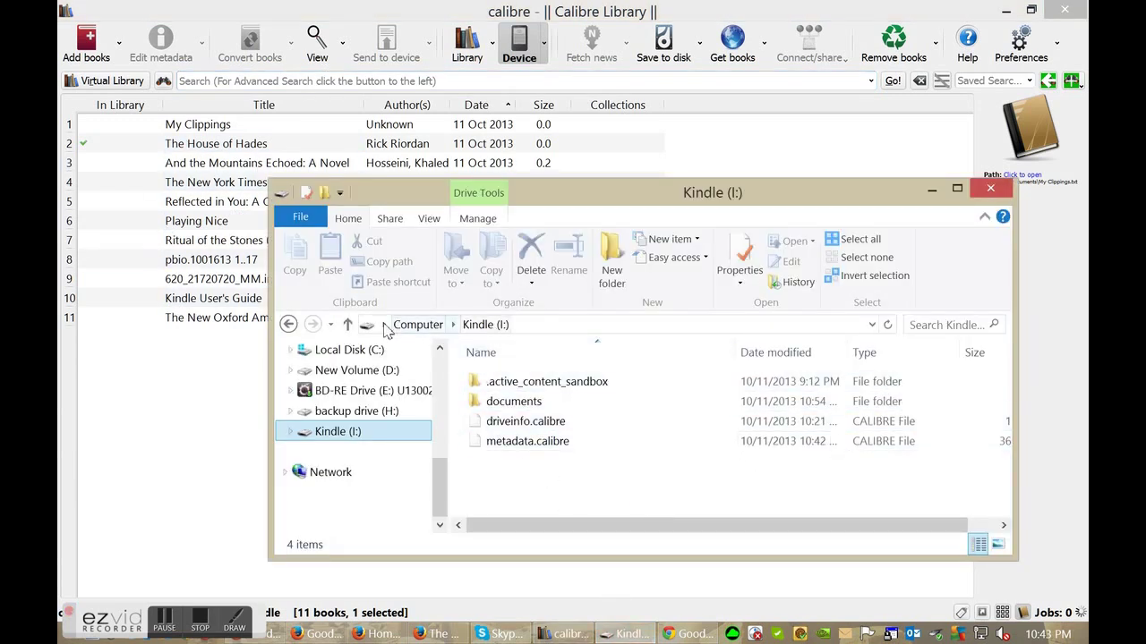
double_click(543, 405)
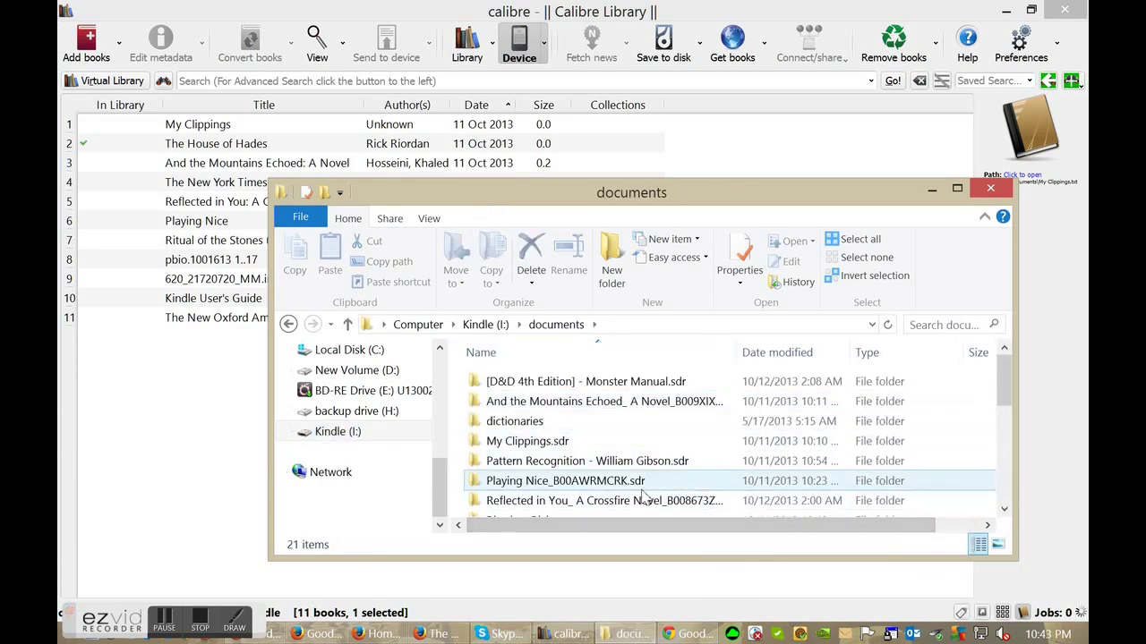
scroll(641, 492, "down", 2)
scroll(641, 492, "up", 2)
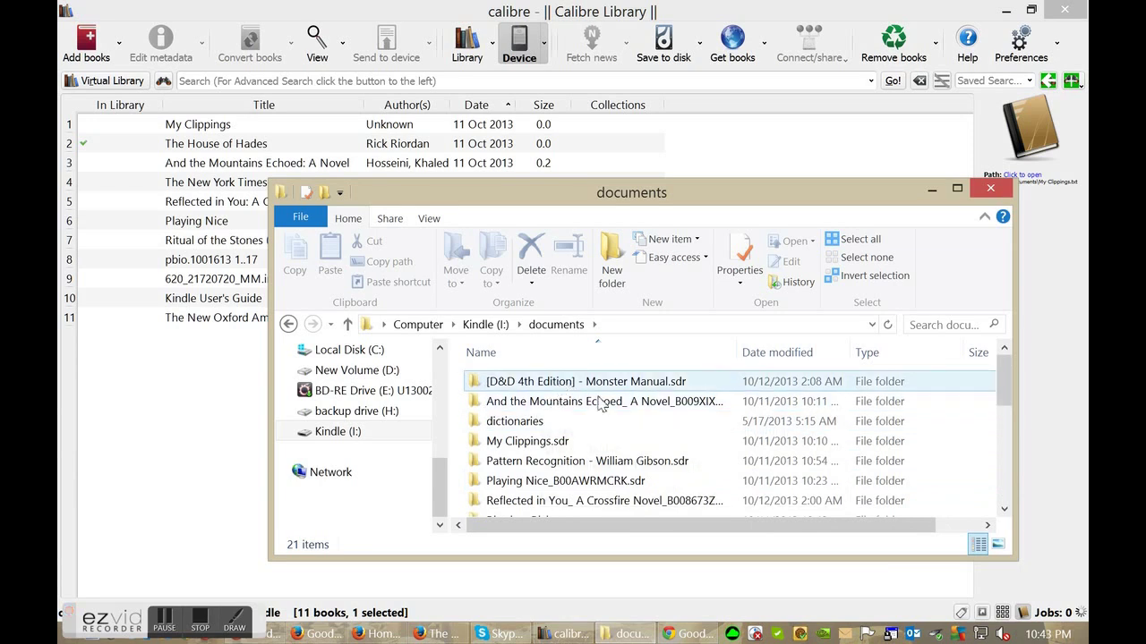
scroll(644, 438, "down", 2)
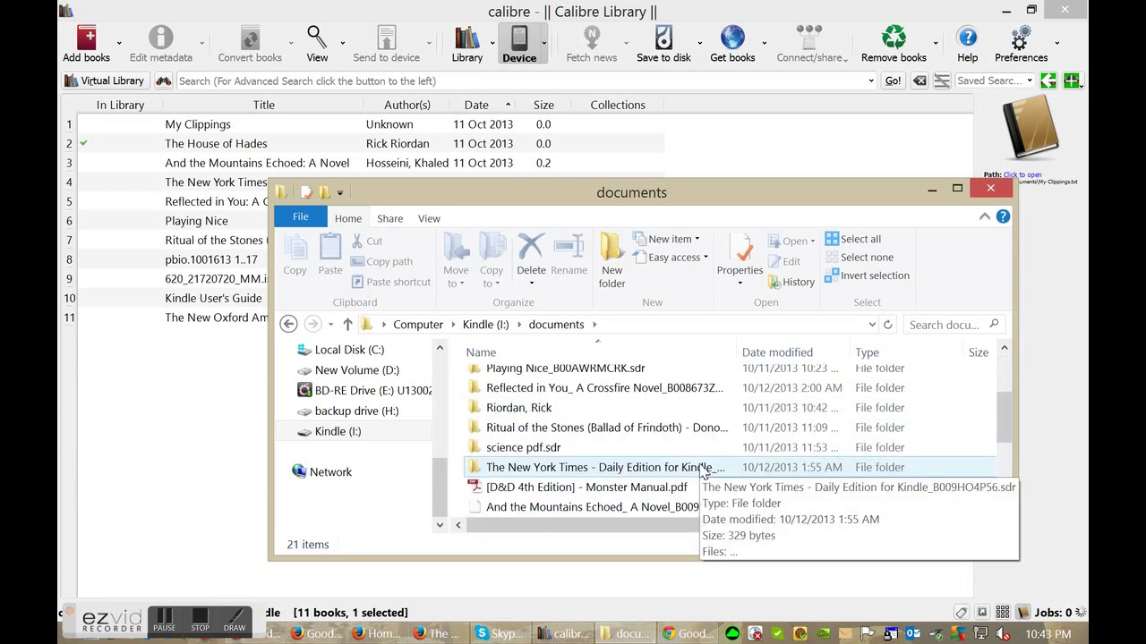
scroll(705, 473, "down", 3)
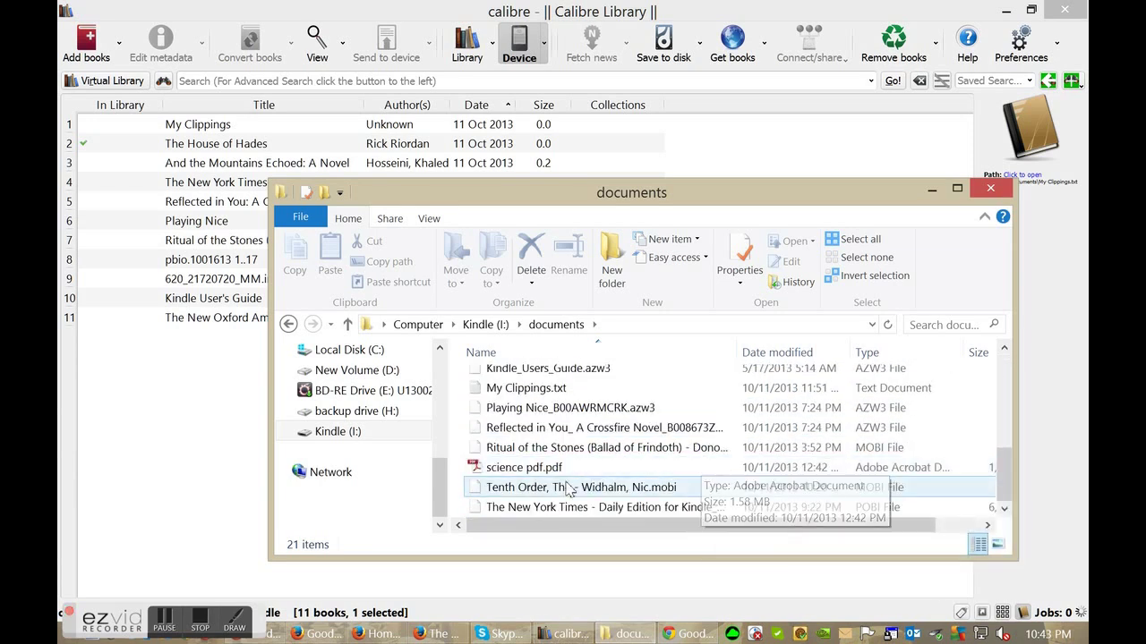
scroll(627, 465, "up", 2)
scroll(667, 468, "up", 2)
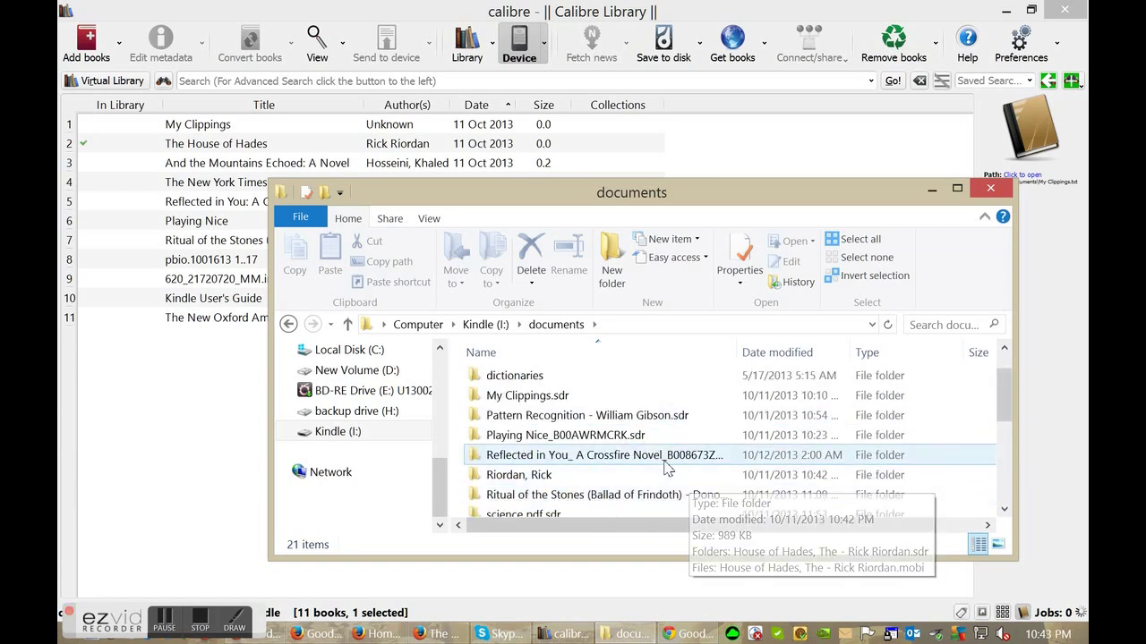
scroll(670, 468, "down", 3)
scroll(676, 483, "up", 4)
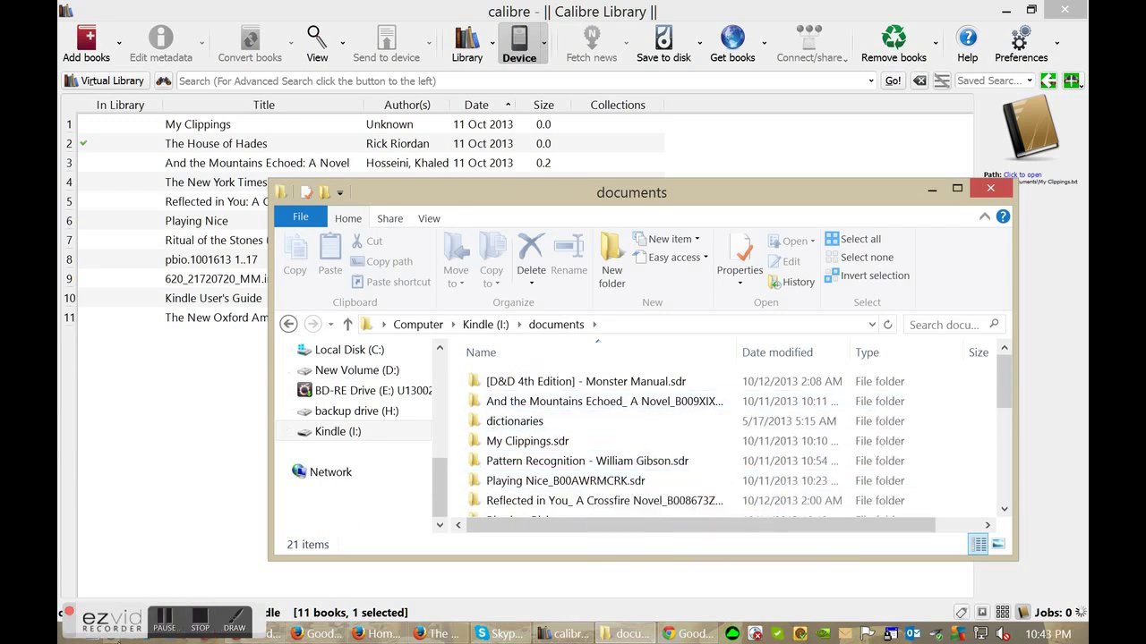
- Copy 03 Blood and Roses - Sylvia Day.mobi from the desktop
left_click(92, 634)
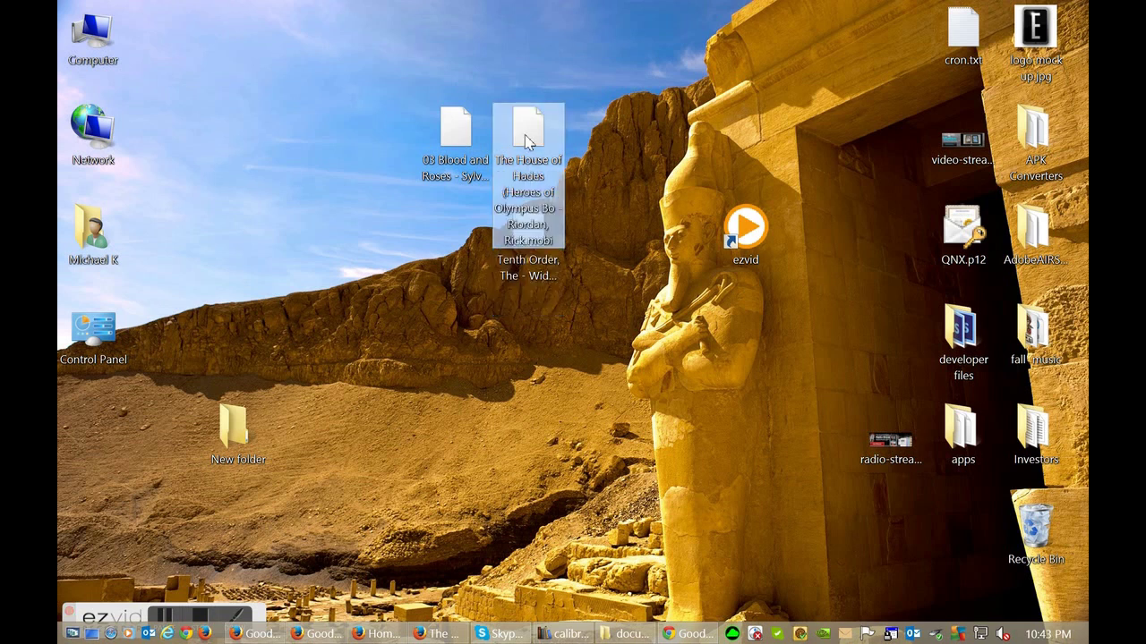
right_click(474, 141)
left_click(591, 367)
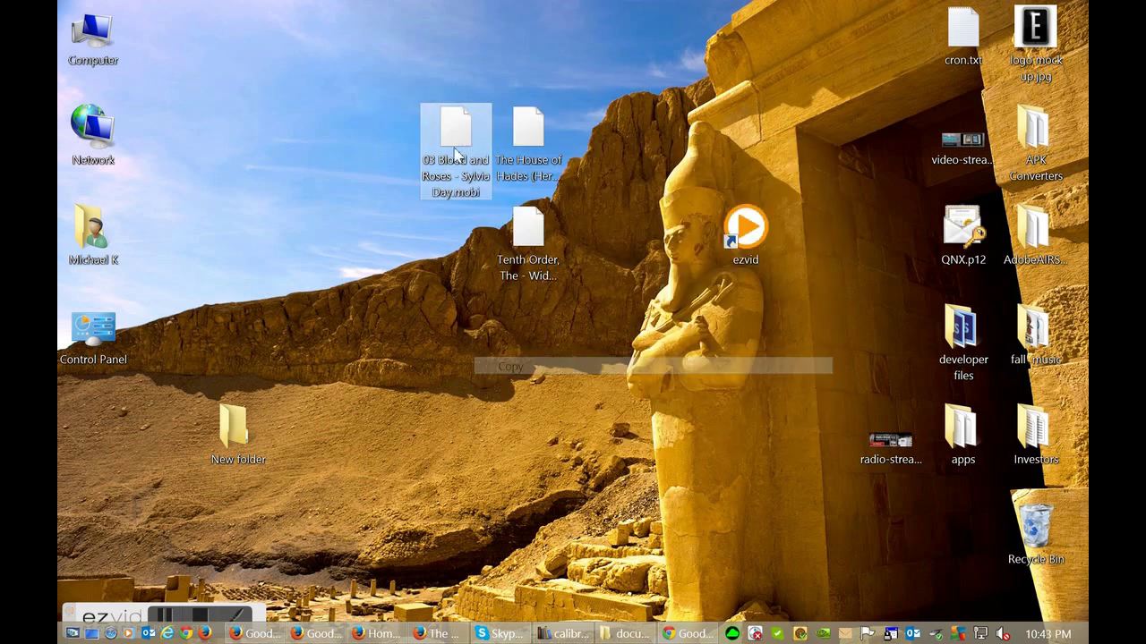
left_click(626, 600)
- Paste the copied .mobi into the Kindle's documents folder, bringing it to 22 items
left_click(626, 634)
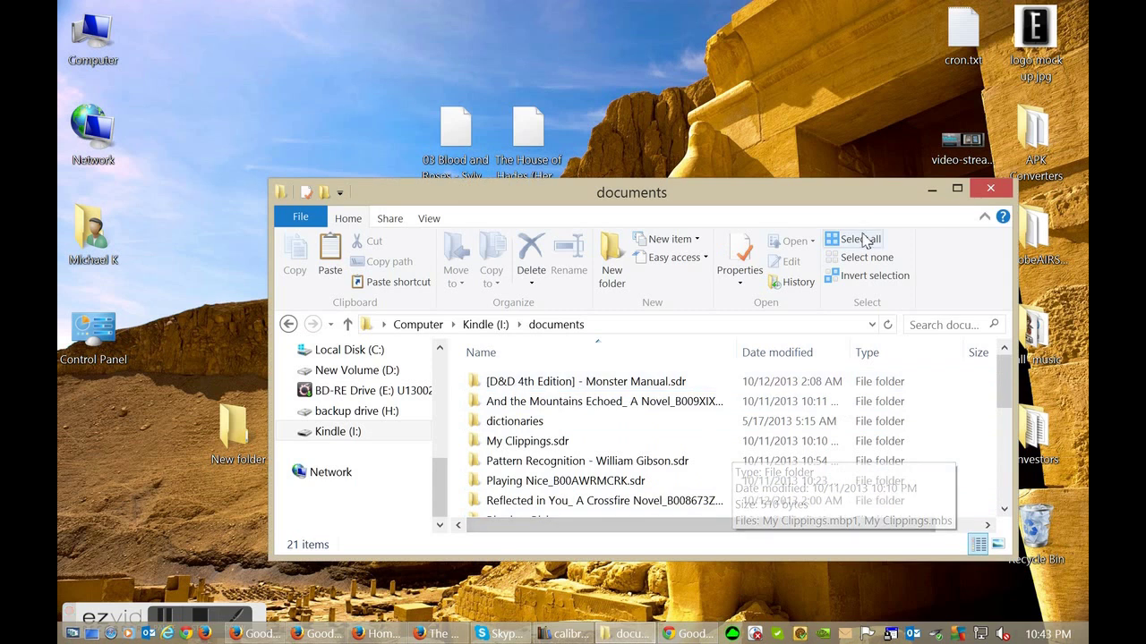
scroll(895, 430, "down", 4)
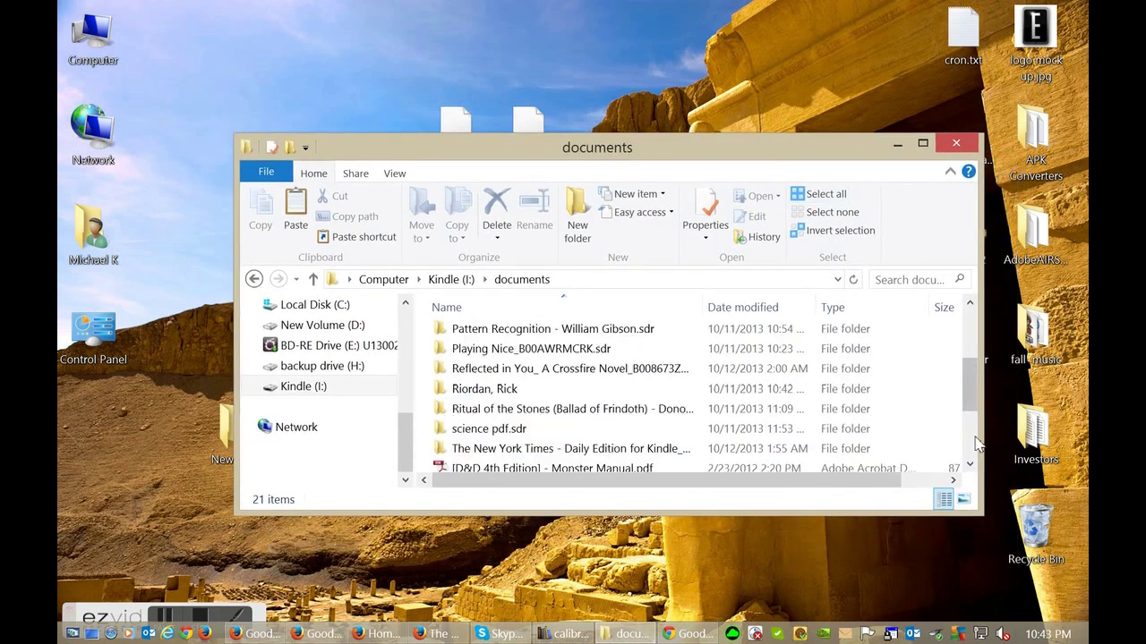
right_click(819, 424)
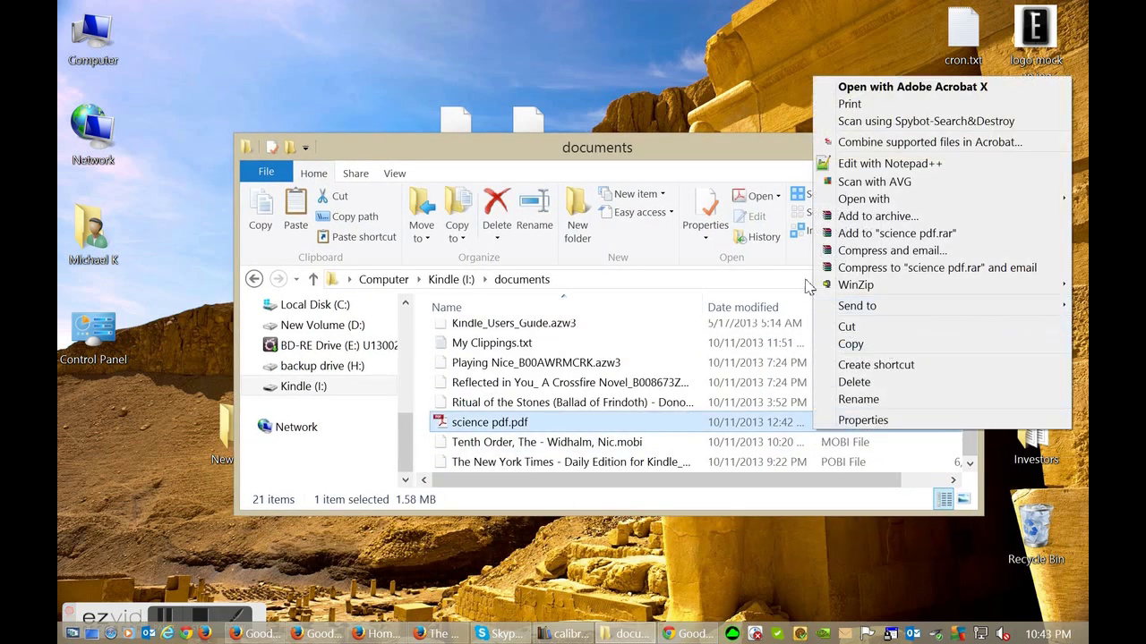
right_click(806, 304)
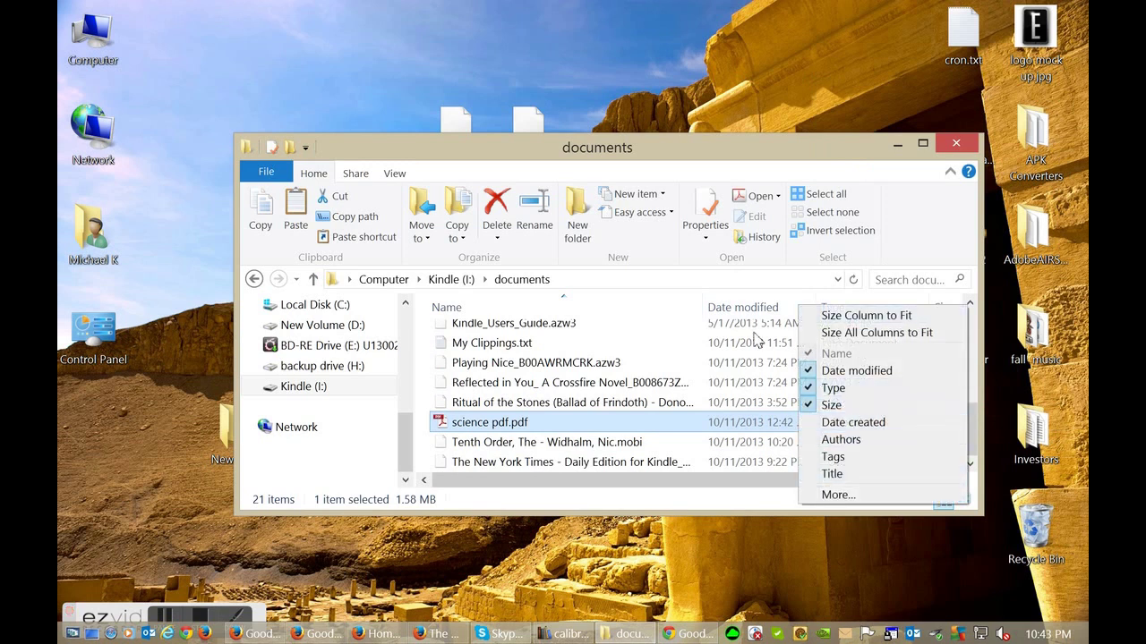
left_click(932, 314)
right_click(932, 351)
left_click(939, 456)
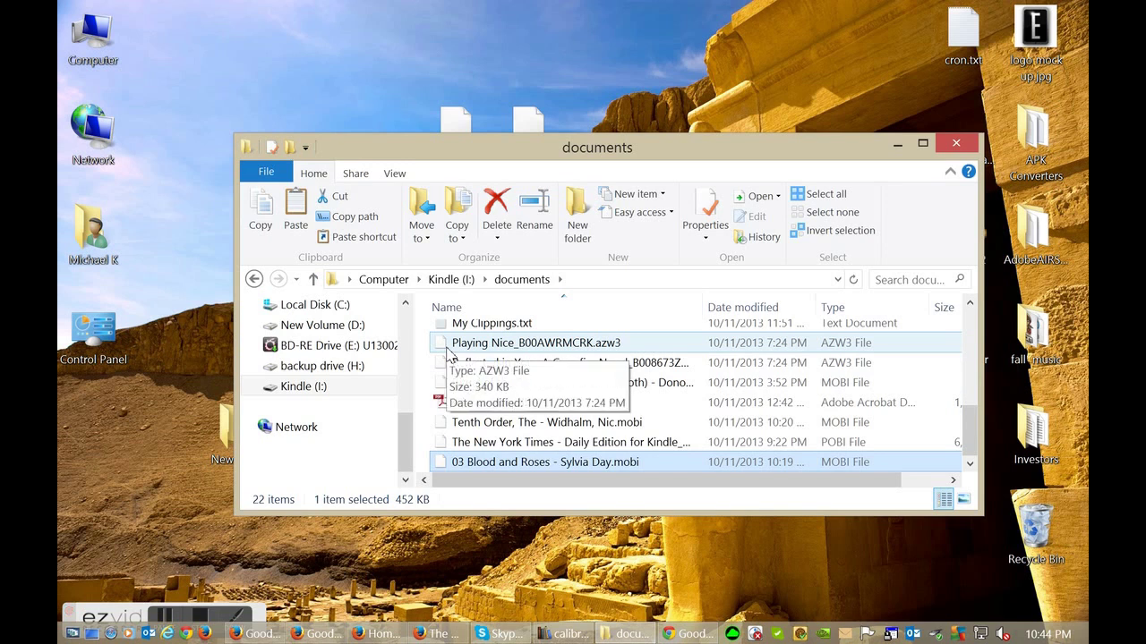
- Upload 'Tenth Order, The - Widhalm, Nic.mobi' from the Desktop to the Dropbox home folder in Firefox
left_click(369, 634)
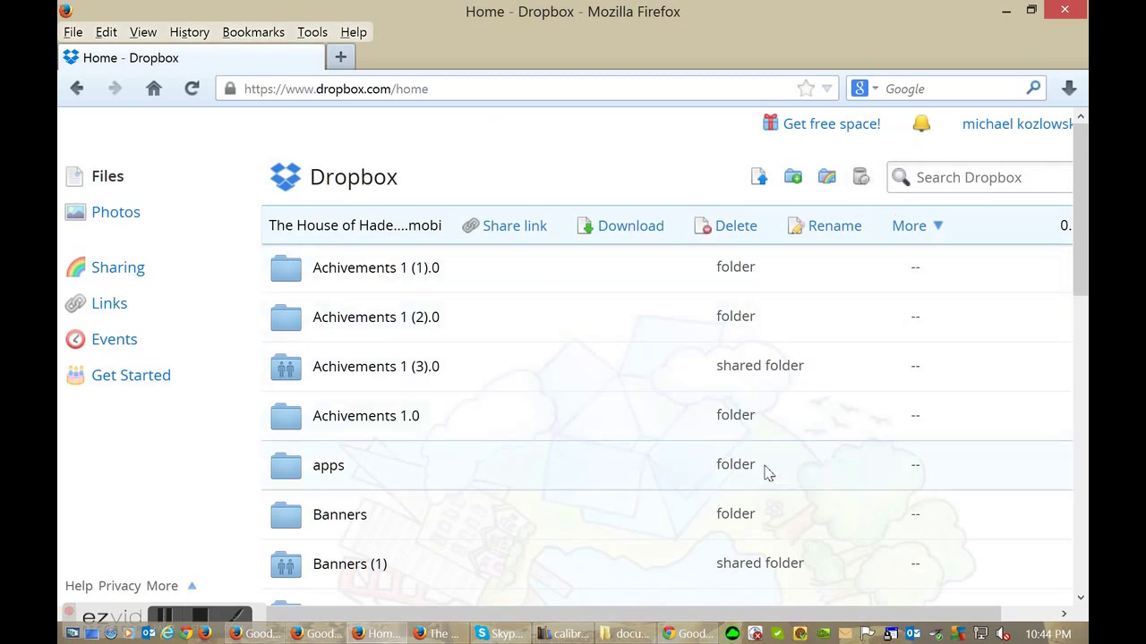
left_click(761, 179)
left_click(734, 386)
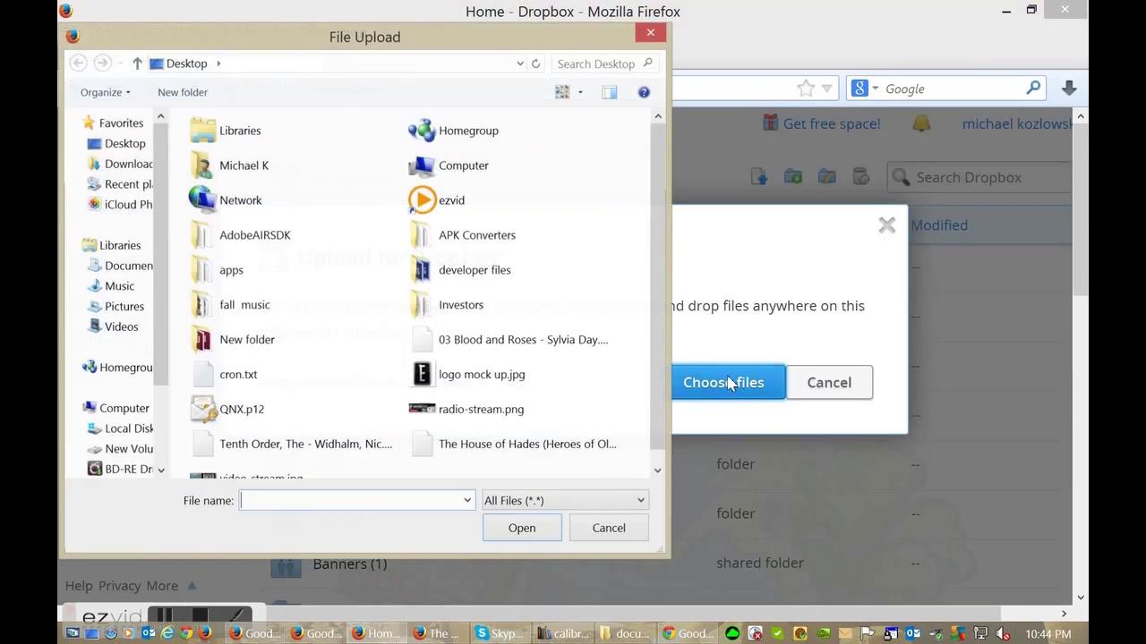
scroll(662, 435, "down", 1)
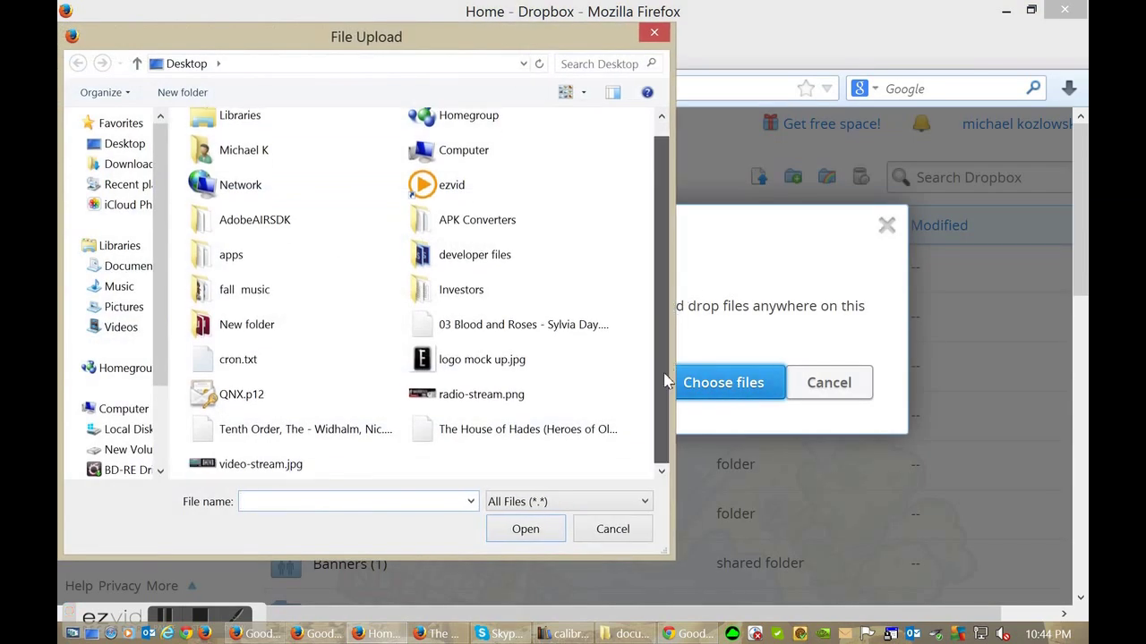
double_click(323, 441)
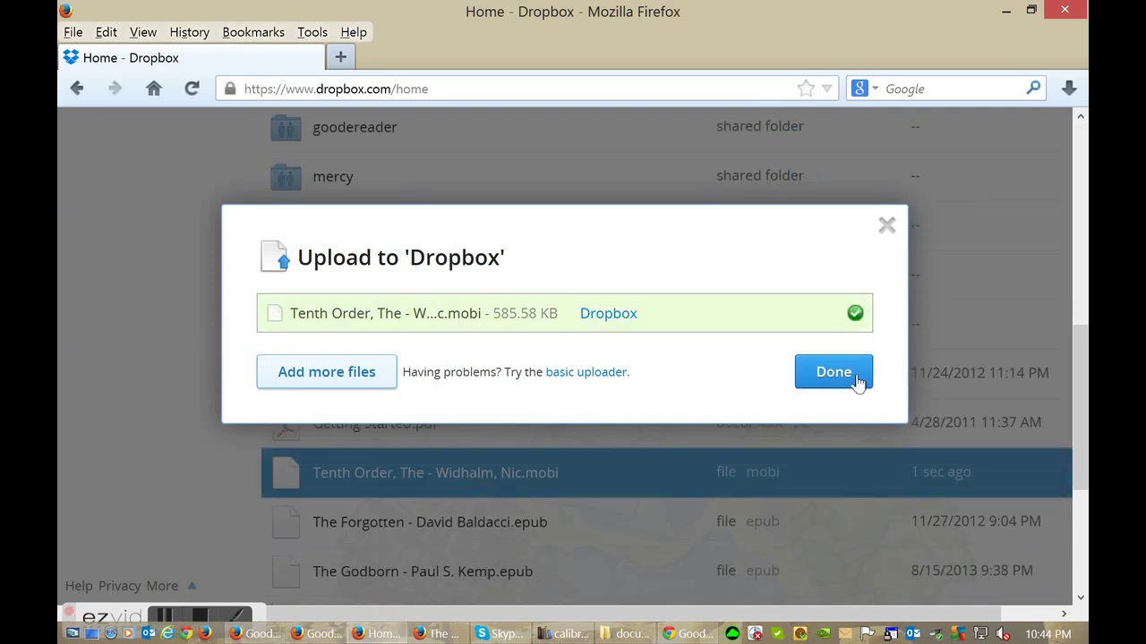
left_click(834, 373)
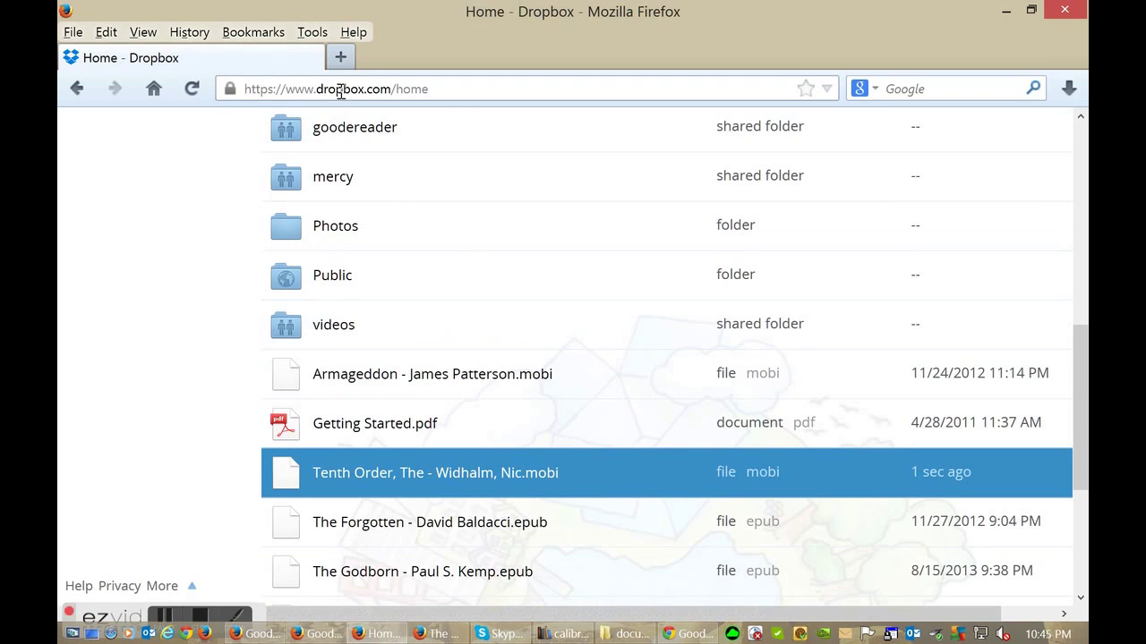
- Find the new Tenth Order .mobi in the Dropbox list and view its actions menu without choosing any
left_click_drag(394, 89, 194, 108)
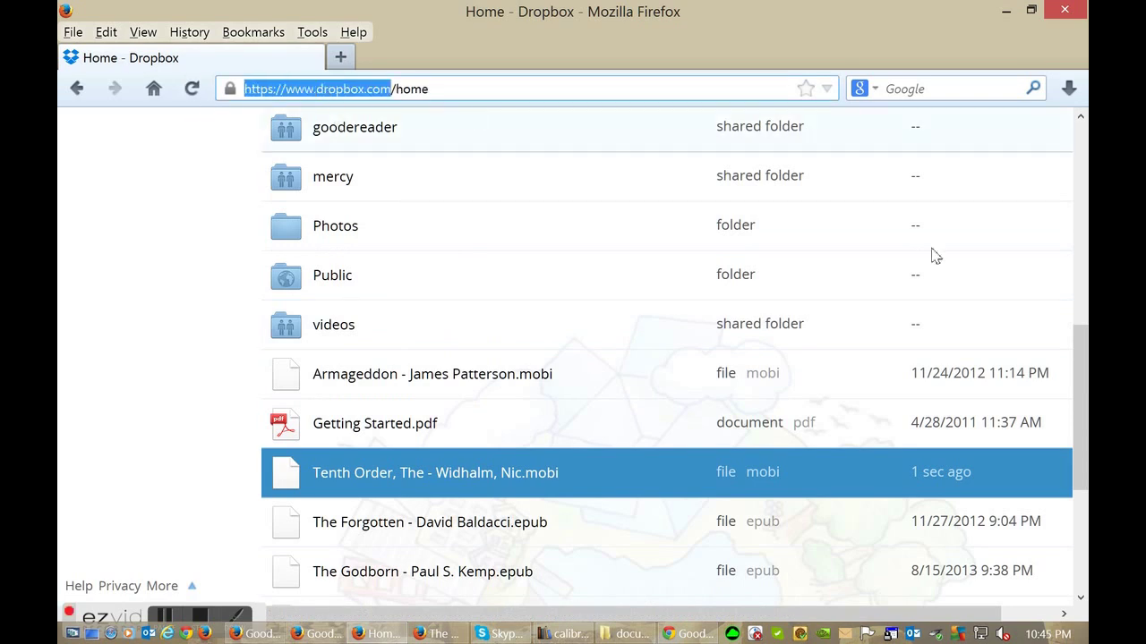
scroll(779, 340, "up", 3)
scroll(772, 329, "up", 3)
scroll(742, 316, "down", 10)
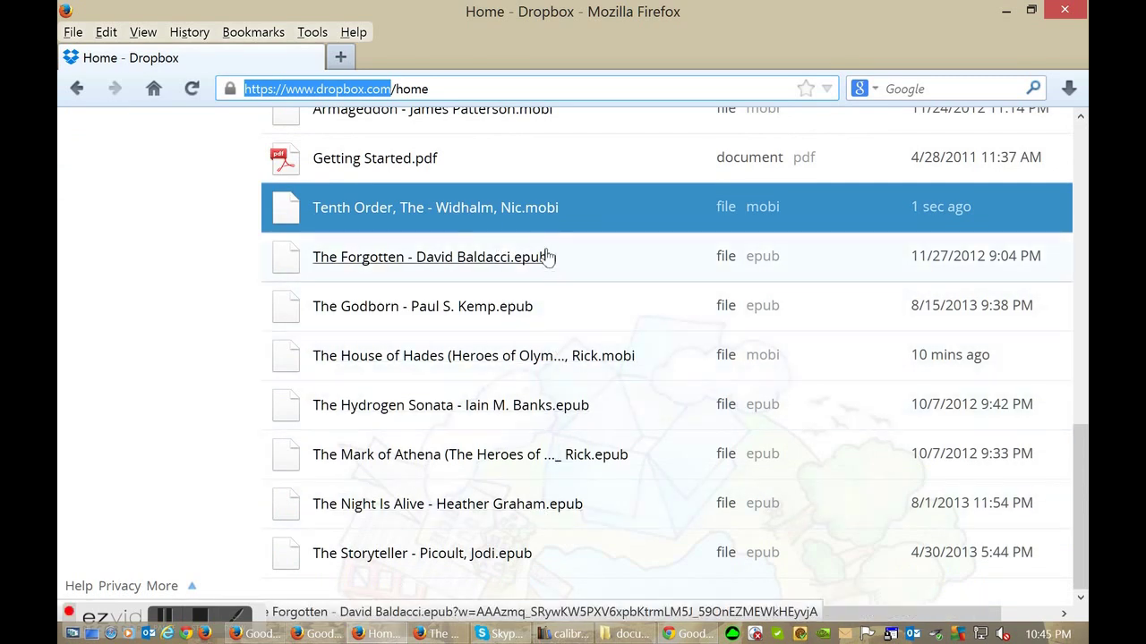
right_click(477, 218)
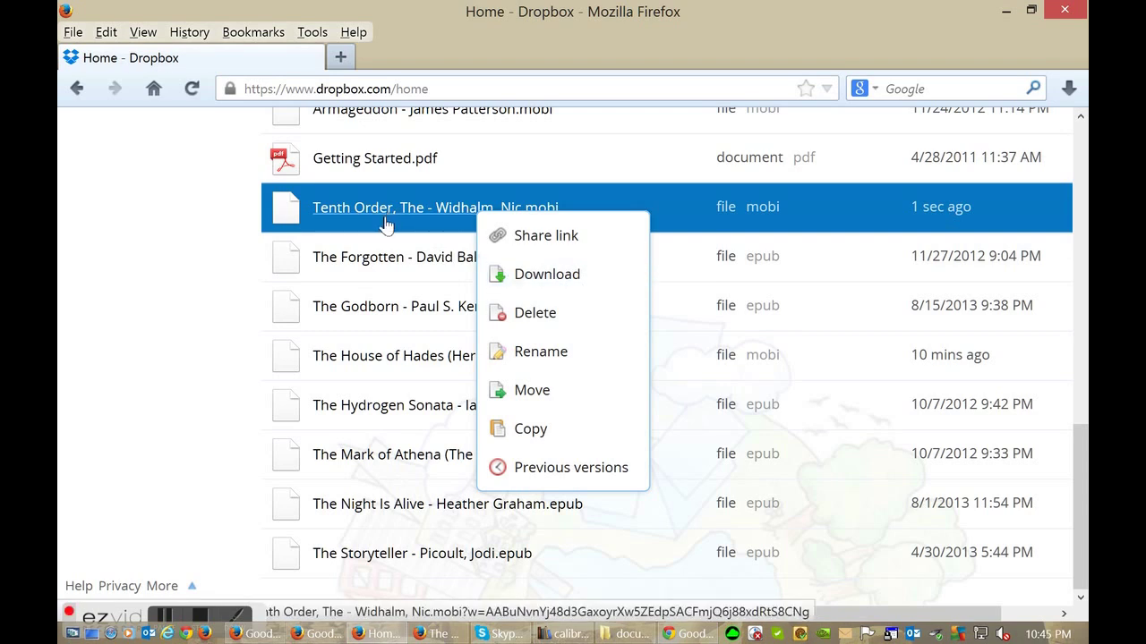
left_click(232, 369)
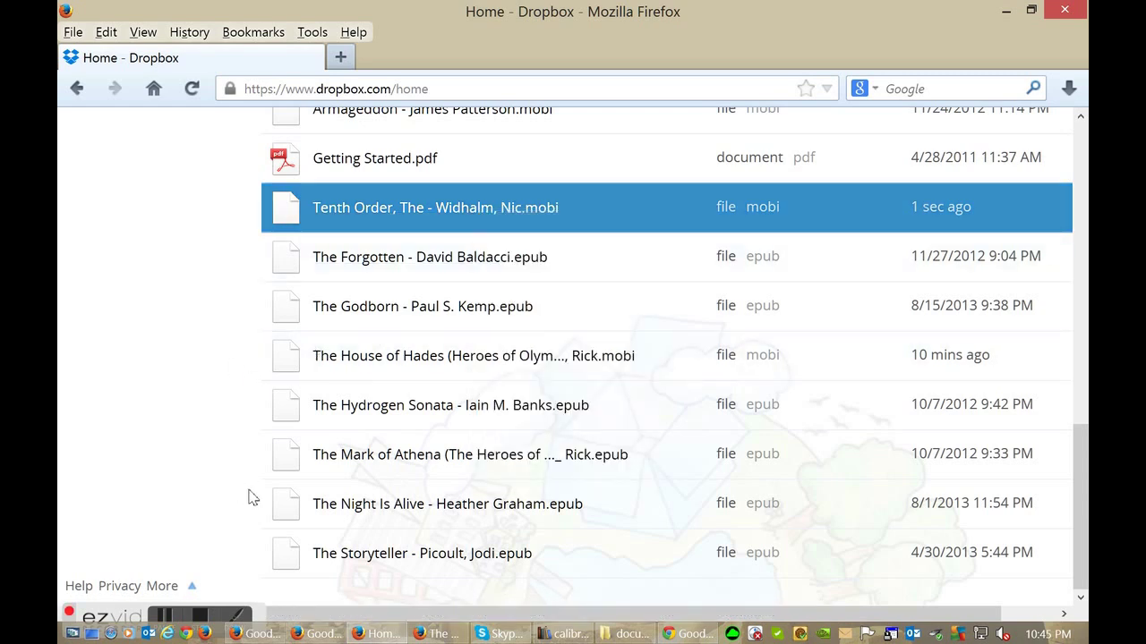
scroll(251, 497, "up", 3)
scroll(379, 456, "down", 3)
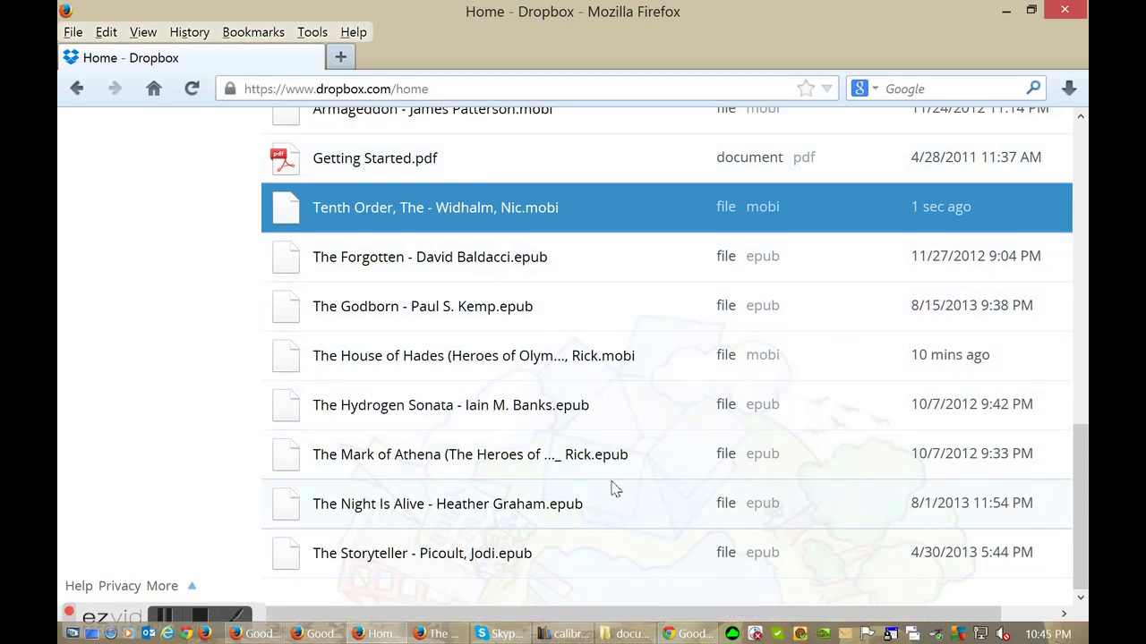
- Bring up the Good e-Reader website in Firefox and scroll through it
left_click(257, 633)
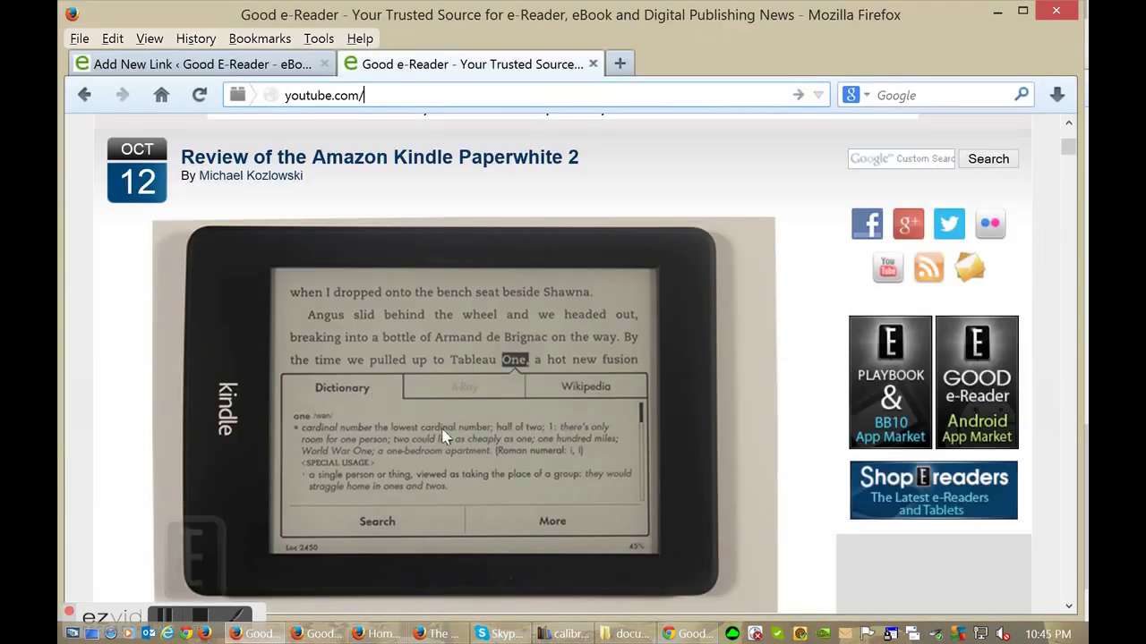
scroll(473, 481, "up", 5)
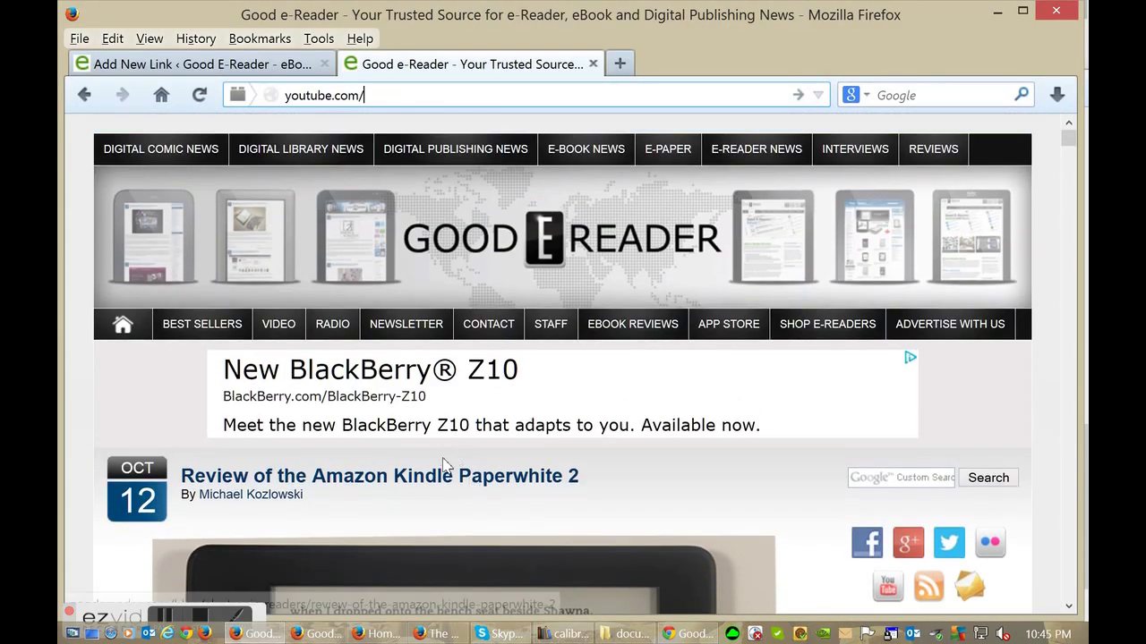
scroll(445, 464, "down", 2)
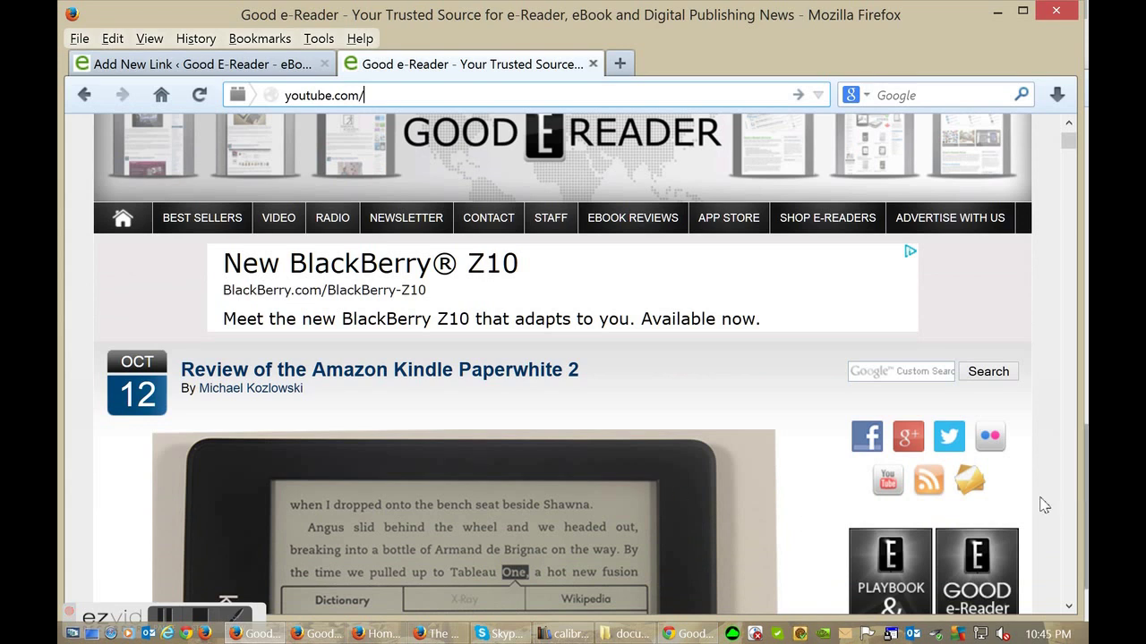
- Browse the Goodereader YouTube channel in Chrome
left_click(713, 636)
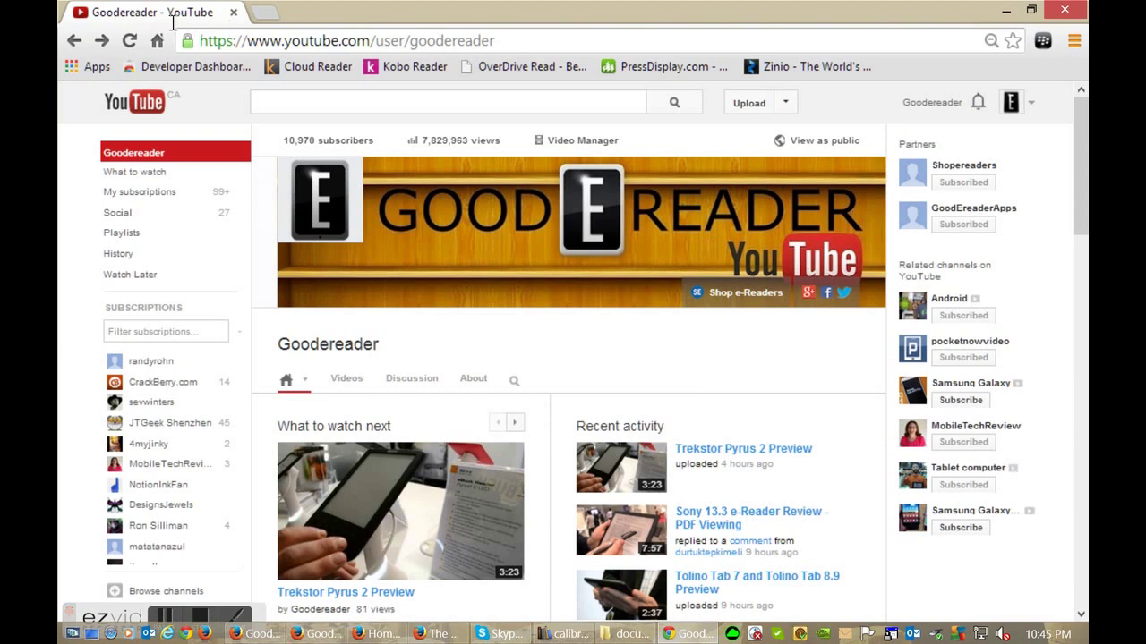
scroll(805, 455, "down", 2)
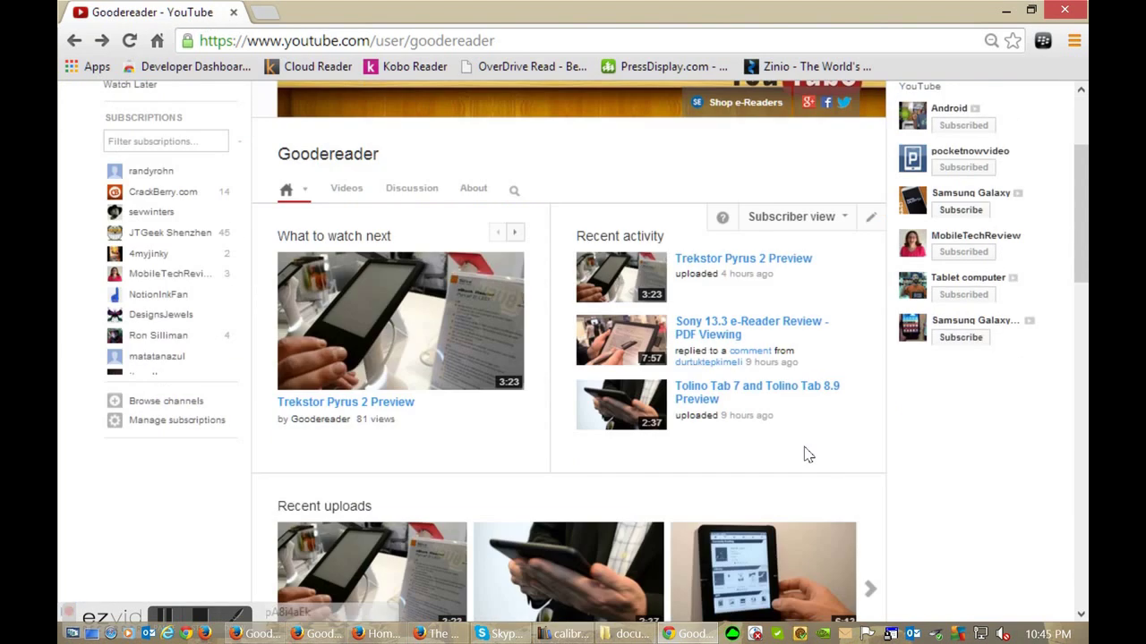
scroll(806, 456, "down", 1)
scroll(806, 455, "up", 2)
scroll(806, 456, "down", 1)
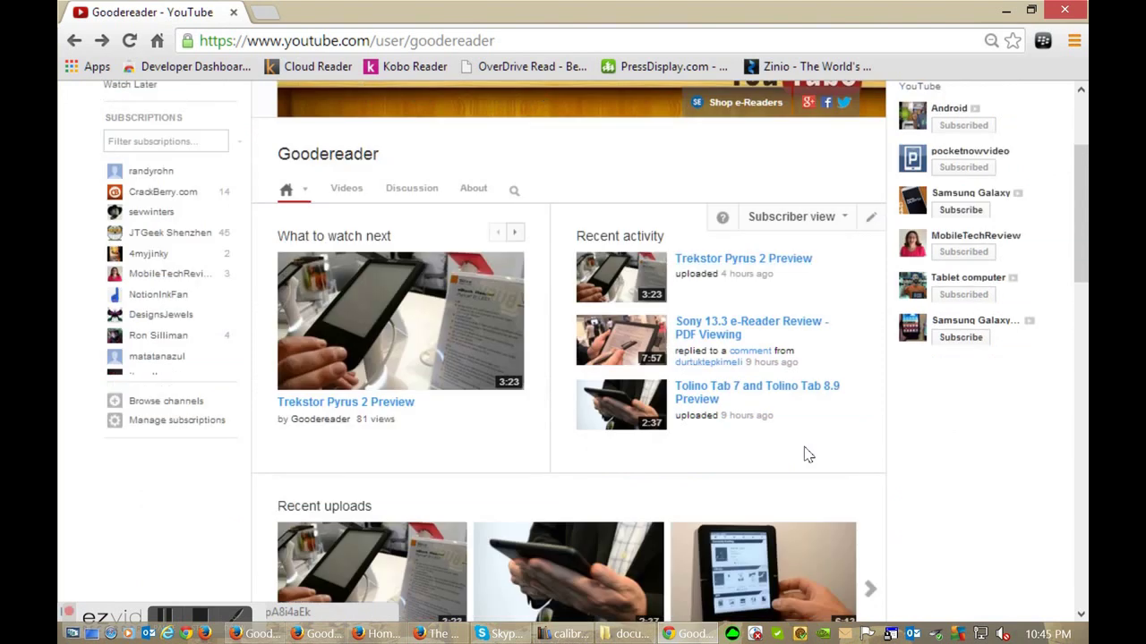
scroll(806, 455, "up", 2)
scroll(805, 456, "down", 3)
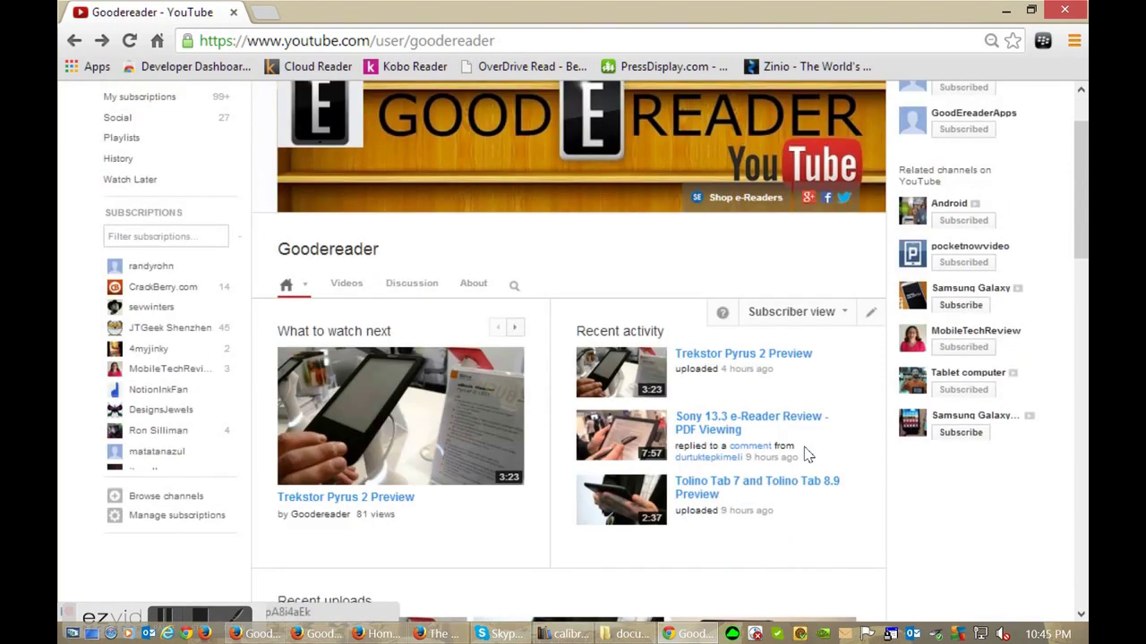
- Go back to the Good e-Reader page led by the Kindle Paperwhite 2 review
left_click(258, 634)
scroll(478, 555, "up", 1)
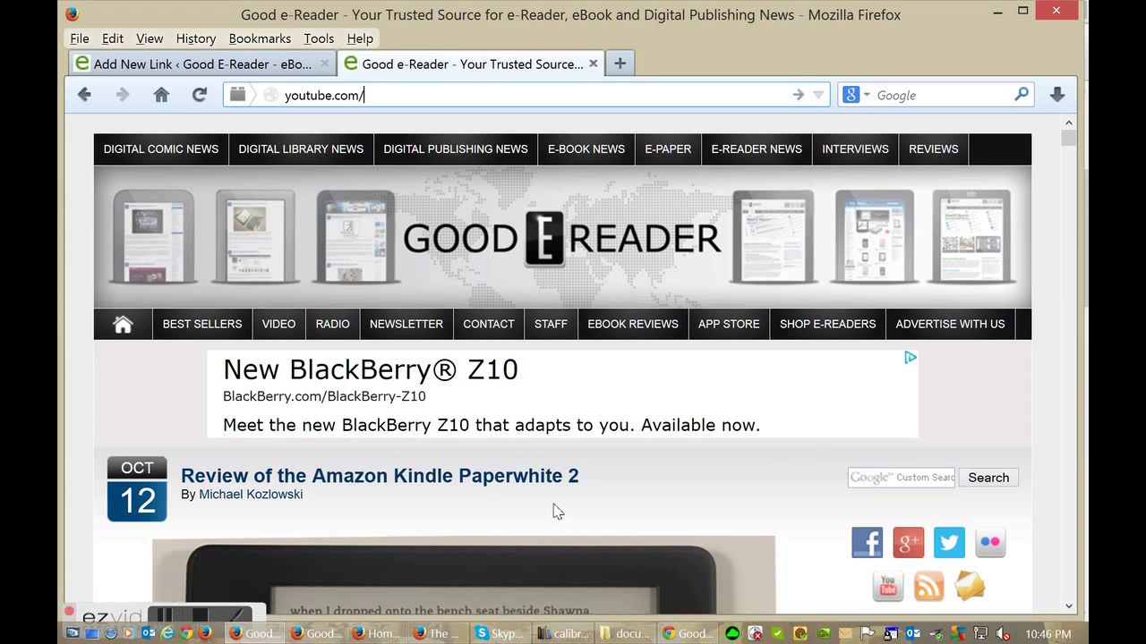
left_click(206, 616)
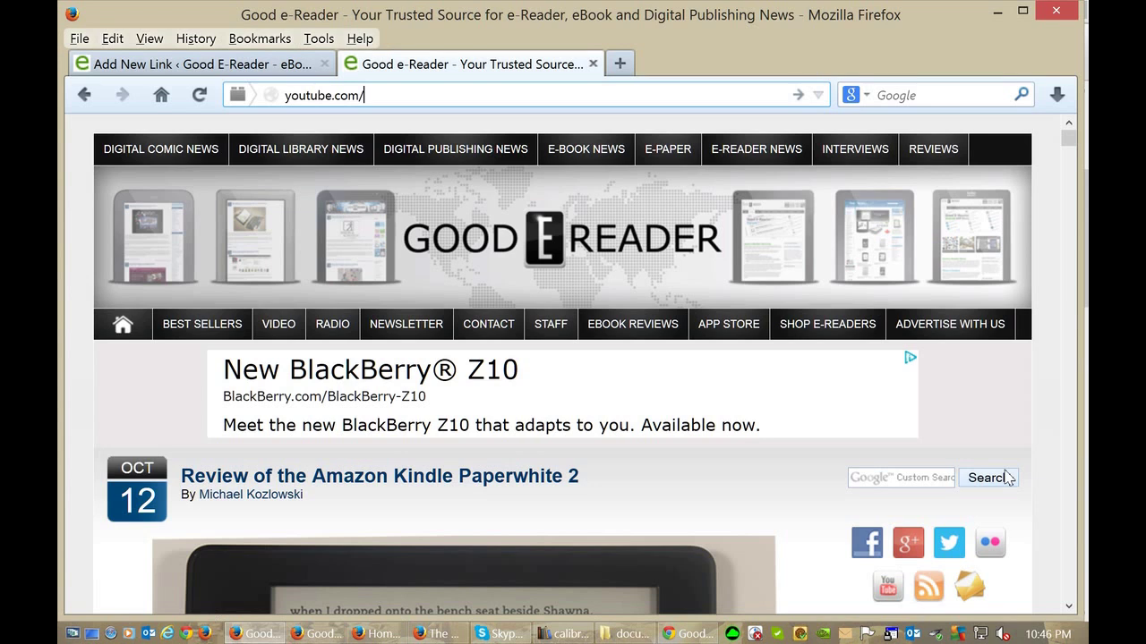